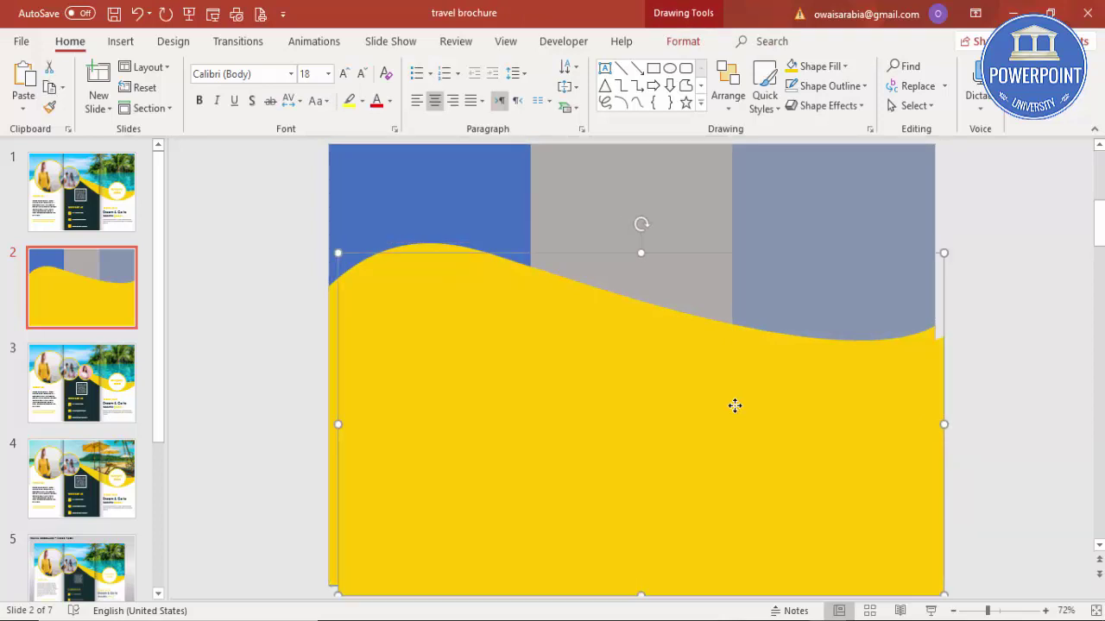
- Fill the wave copy light grey and align it with the slide's left edge
{"action": "left_click", "coordinate": [678, 43]}
{"action": "left_click", "coordinate": [413, 67]}
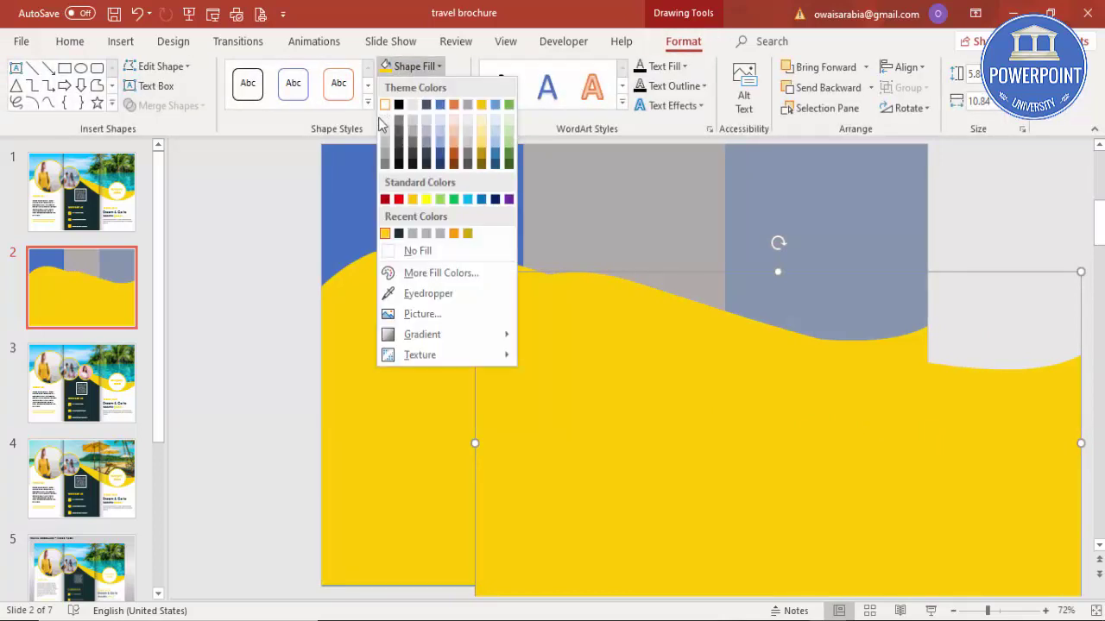
{"action": "left_click", "coordinate": [383, 118]}
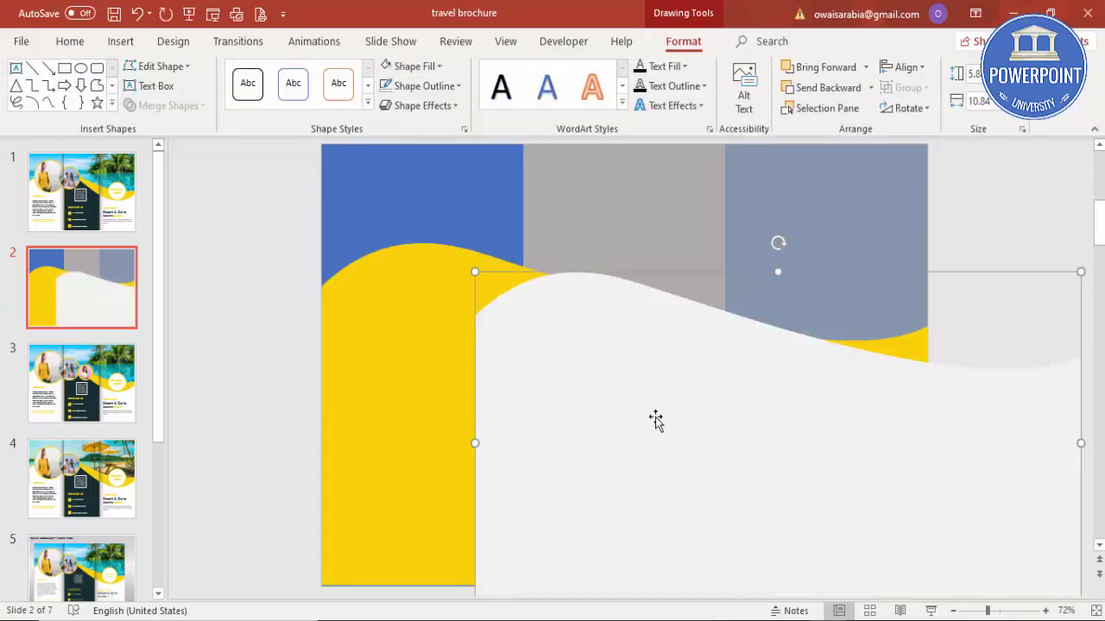
{"action": "left_click_drag", "start_coordinate": [693, 424], "coordinate": [540, 394]}
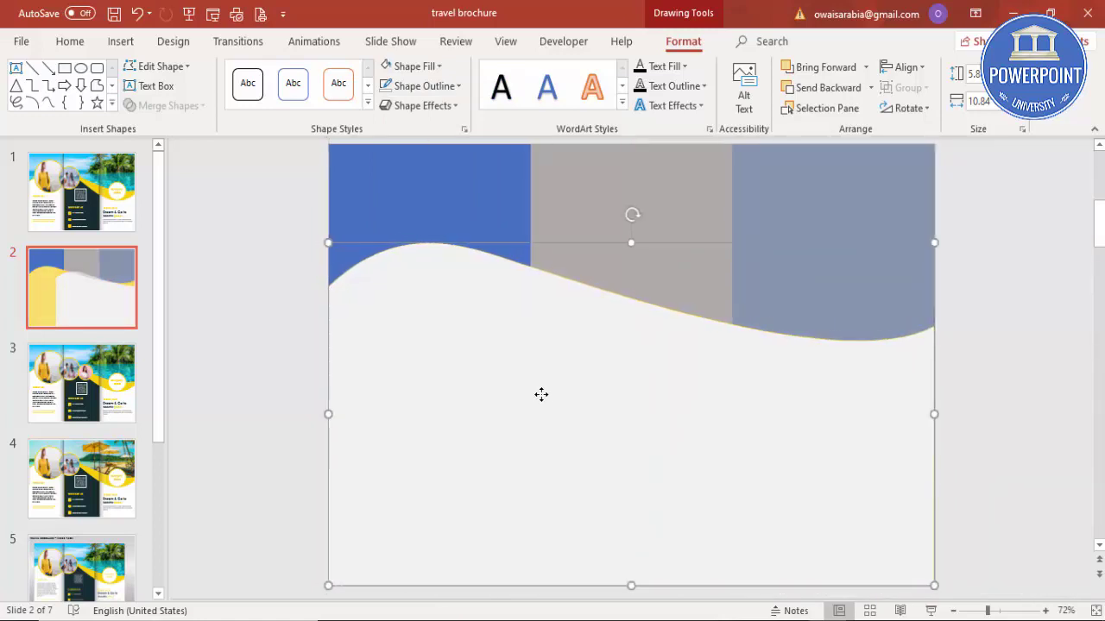
- Edit the grey wave's points so a curved yellow band shows along its right top
{"action": "right_click", "coordinate": [540, 394]}
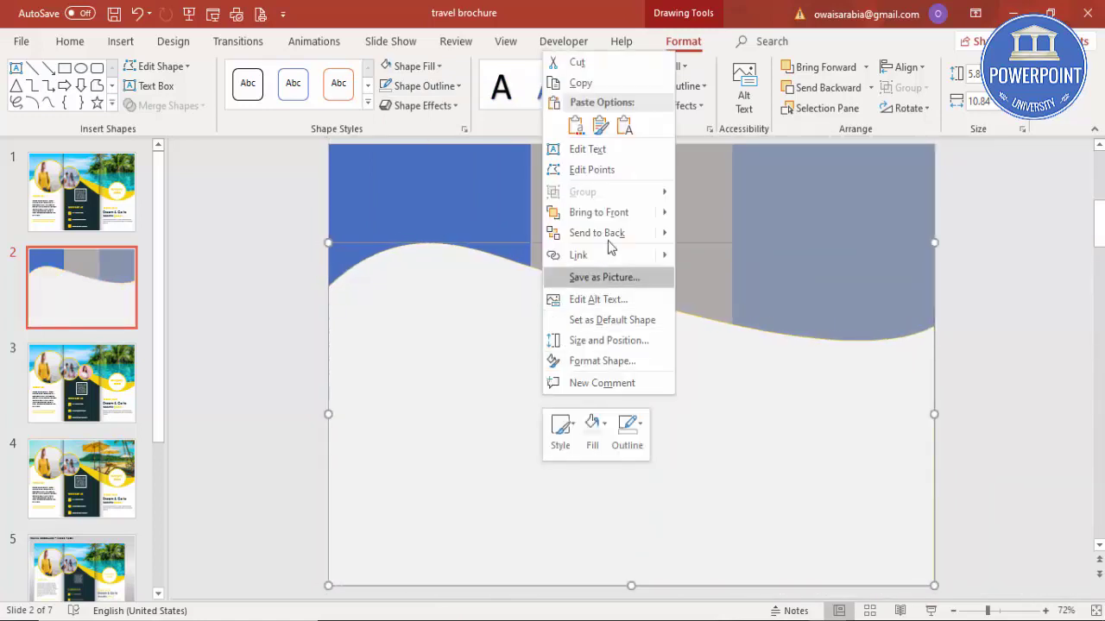
{"action": "left_click", "coordinate": [623, 171]}
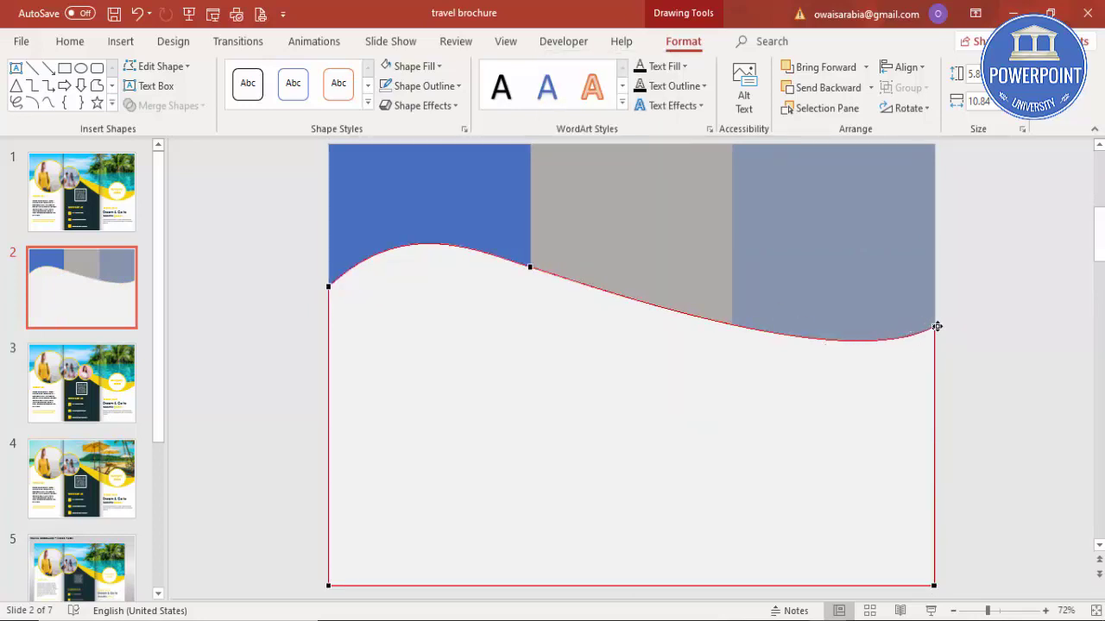
{"action": "left_click_drag", "start_coordinate": [937, 326], "coordinate": [937, 366]}
{"action": "left_click_drag", "start_coordinate": [842, 416], "coordinate": [843, 454]}
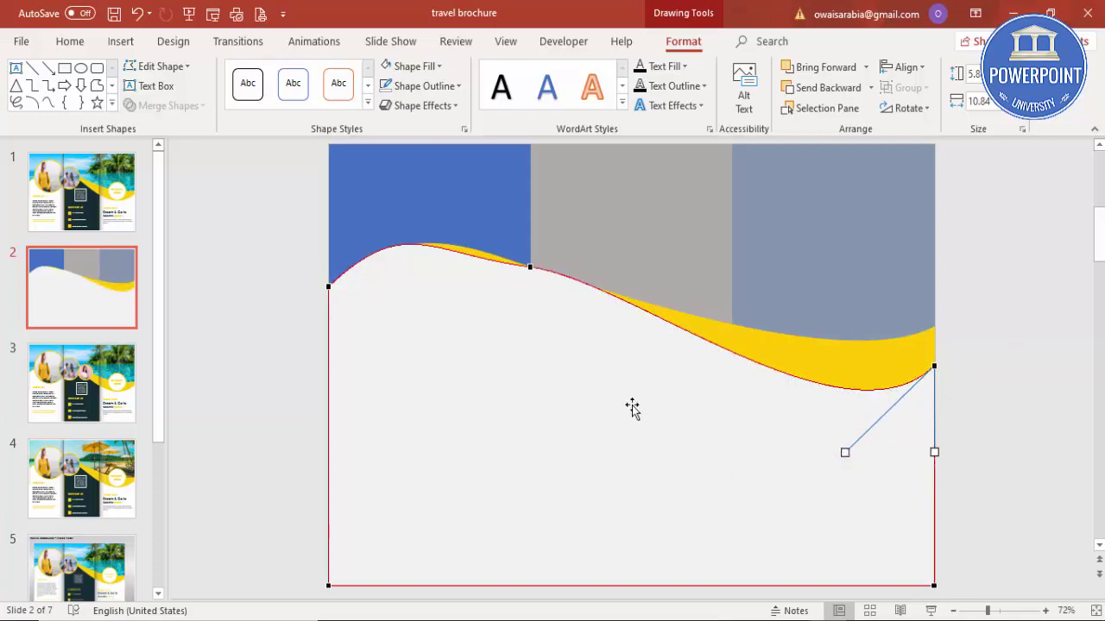
{"action": "left_click", "coordinate": [528, 267]}
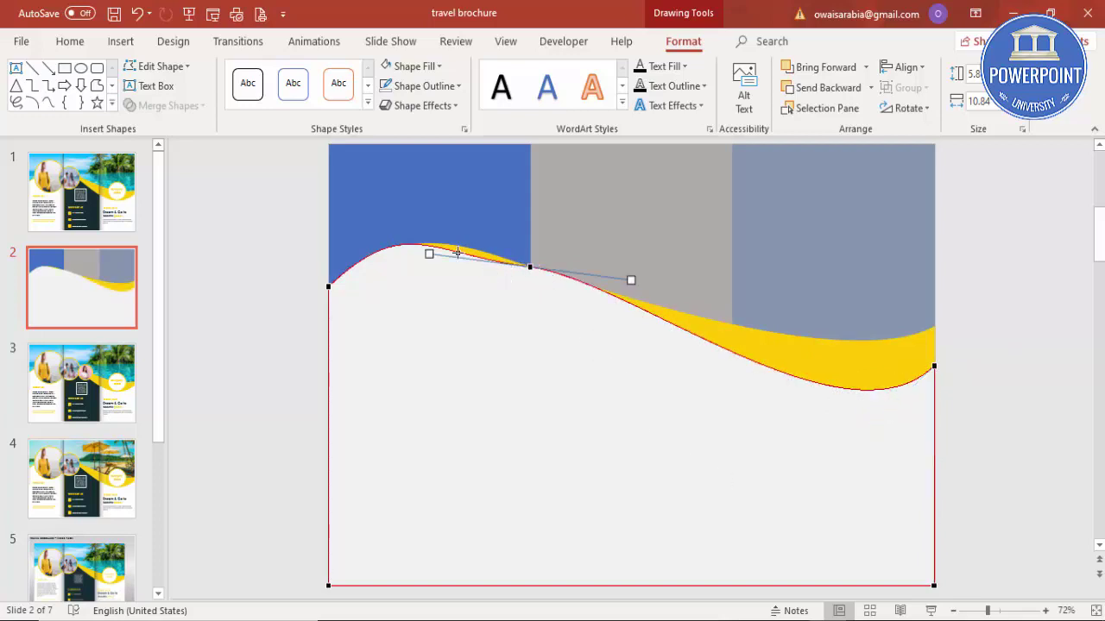
{"action": "left_click_drag", "start_coordinate": [431, 254], "coordinate": [469, 246]}
{"action": "left_click", "coordinate": [991, 410]}
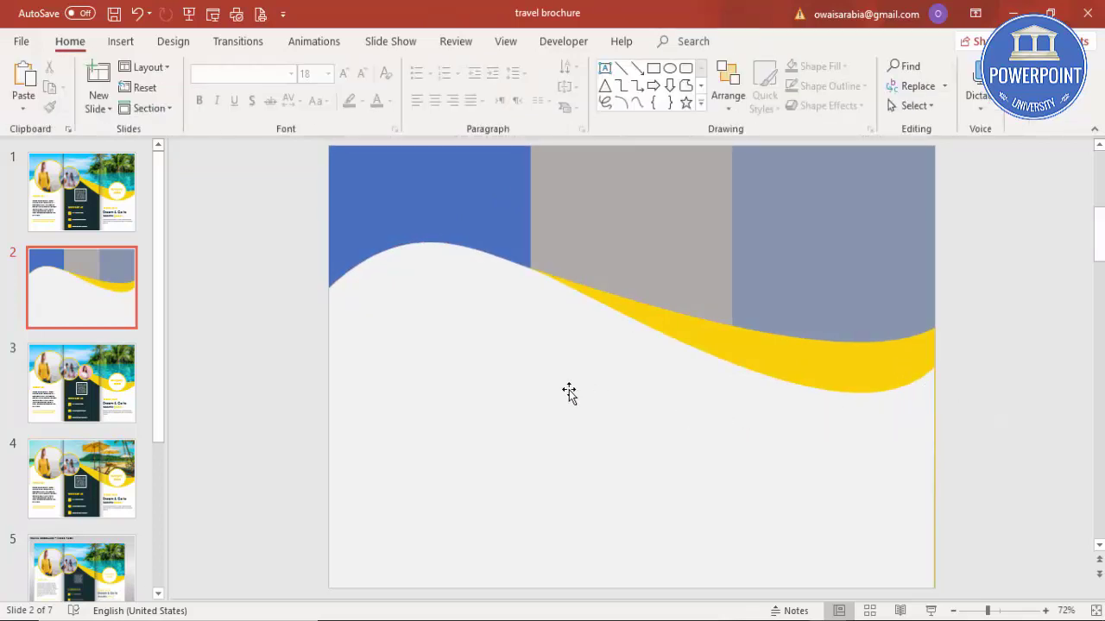
- Bring the blue left rectangle in front of the grey wave and shift it left
{"action": "left_click", "coordinate": [512, 419]}
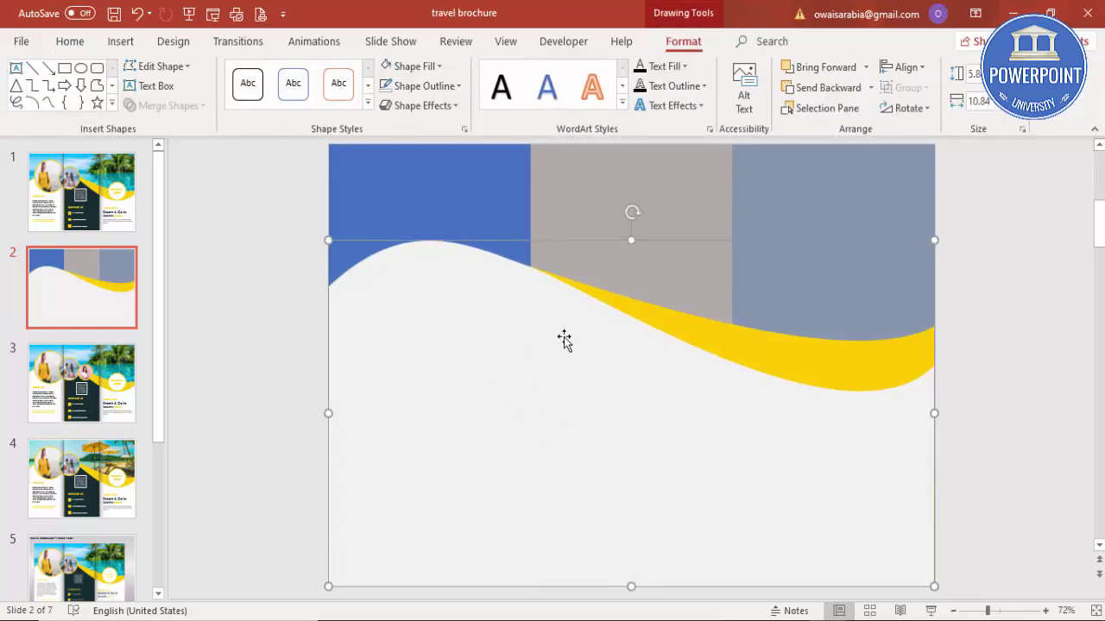
{"action": "left_click", "coordinate": [945, 480]}
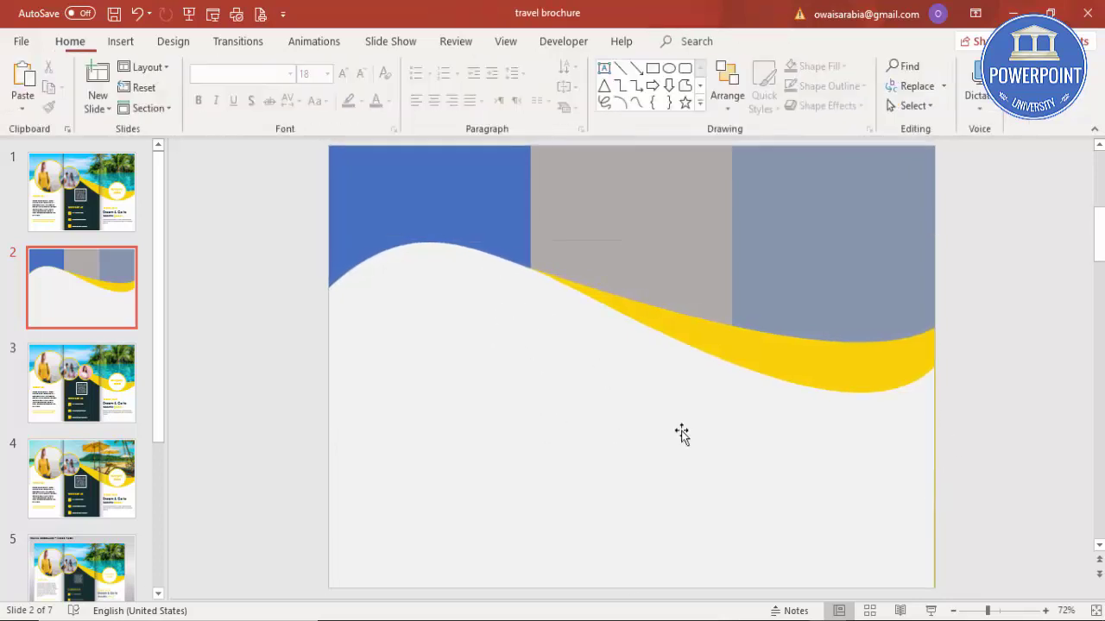
{"action": "left_click", "coordinate": [480, 215]}
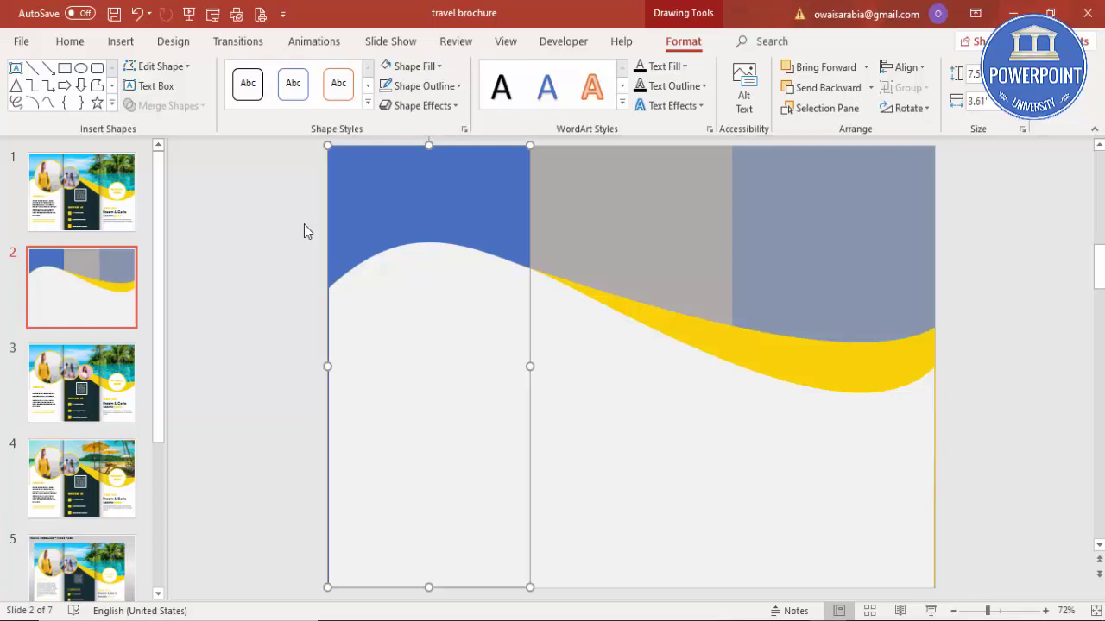
{"action": "key", "text": "ctrl+shift+bracketright"}
{"action": "left_click_drag", "start_coordinate": [441, 249], "coordinate": [346, 229]}
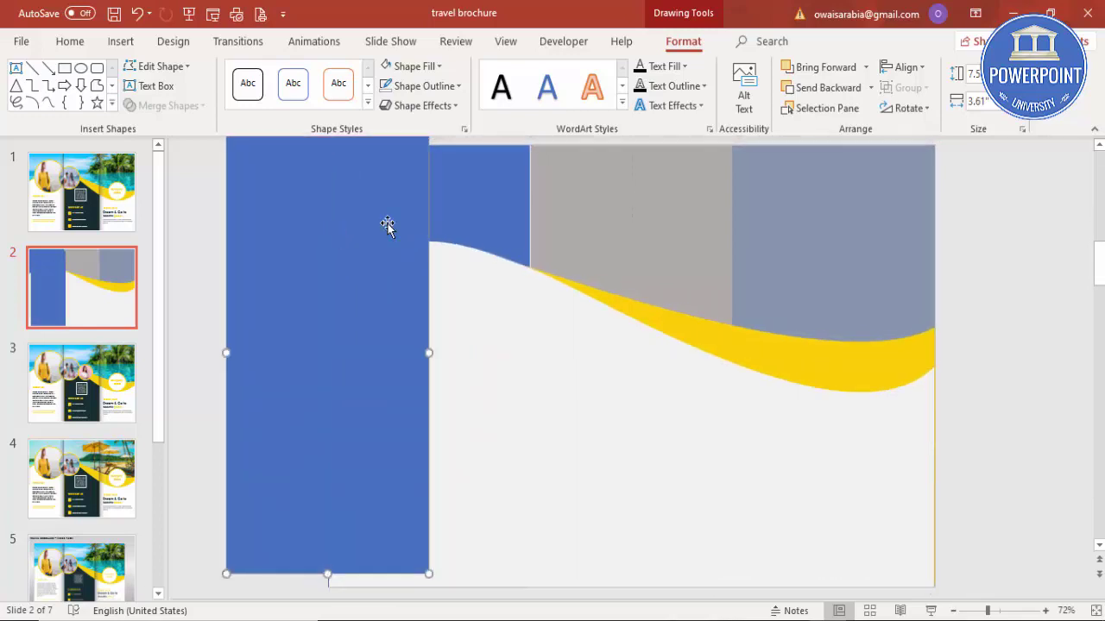
{"action": "left_click", "coordinate": [468, 202]}
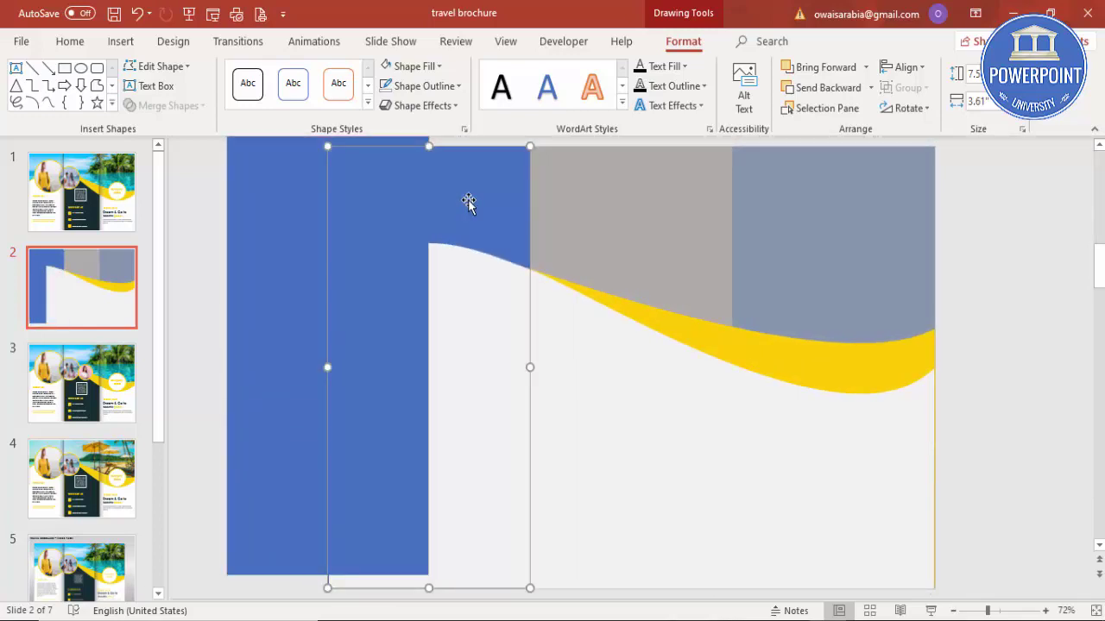
{"action": "left_click", "coordinate": [984, 313]}
{"action": "left_click", "coordinate": [505, 240]}
{"action": "left_click", "coordinate": [1023, 227]}
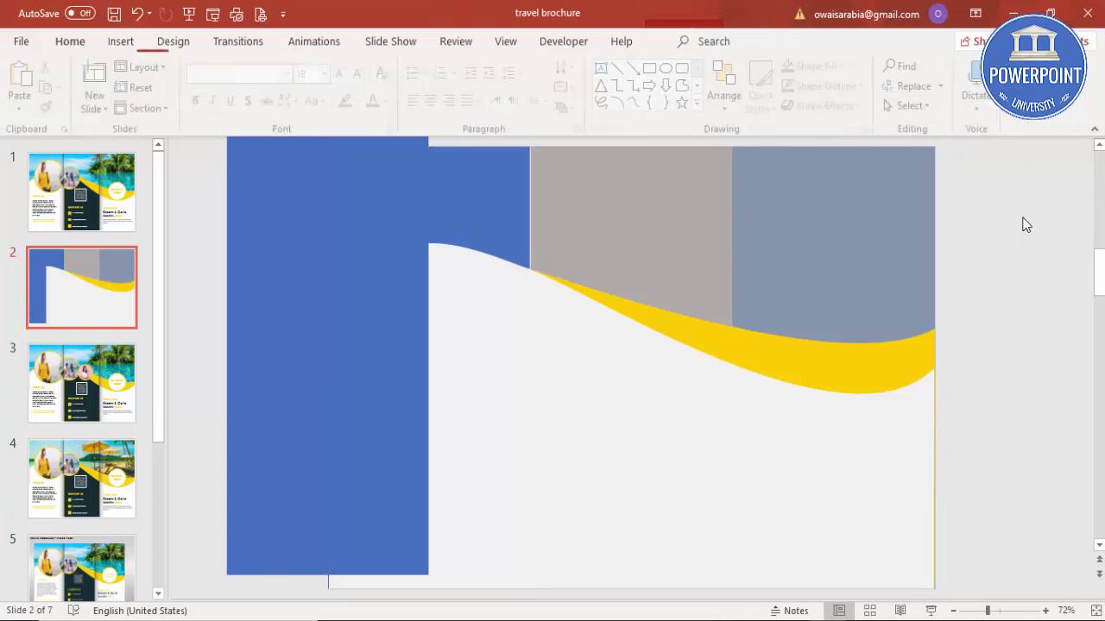
{"action": "left_click", "coordinate": [476, 209]}
- Fill the left rectangle dark grey and move it back over the left panel
{"action": "left_click", "coordinate": [302, 188]}
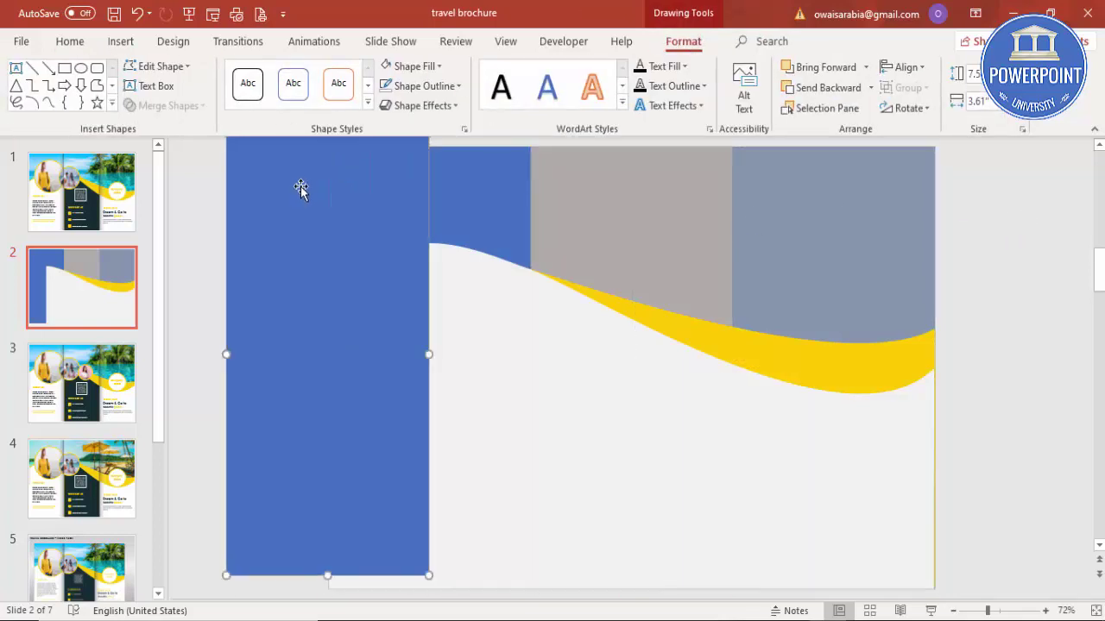
{"action": "left_click", "coordinate": [422, 66]}
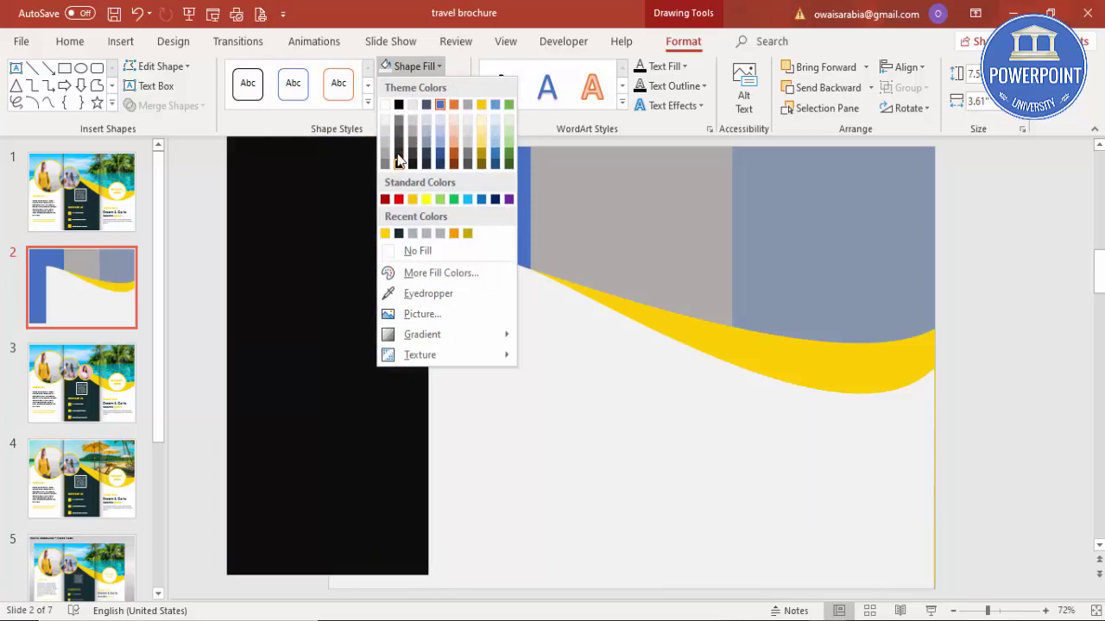
{"action": "left_click", "coordinate": [399, 138]}
{"action": "left_click_drag", "start_coordinate": [343, 204], "coordinate": [445, 228]}
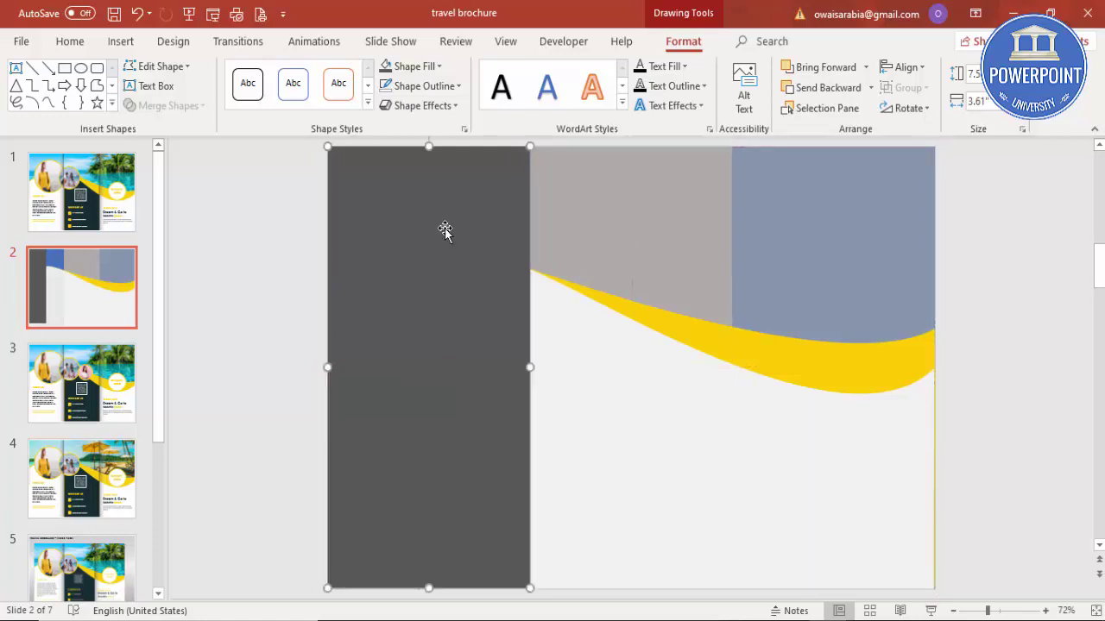
- Fragment the dark grey rectangle with the light grey wave
{"action": "left_click", "coordinate": [601, 450]}
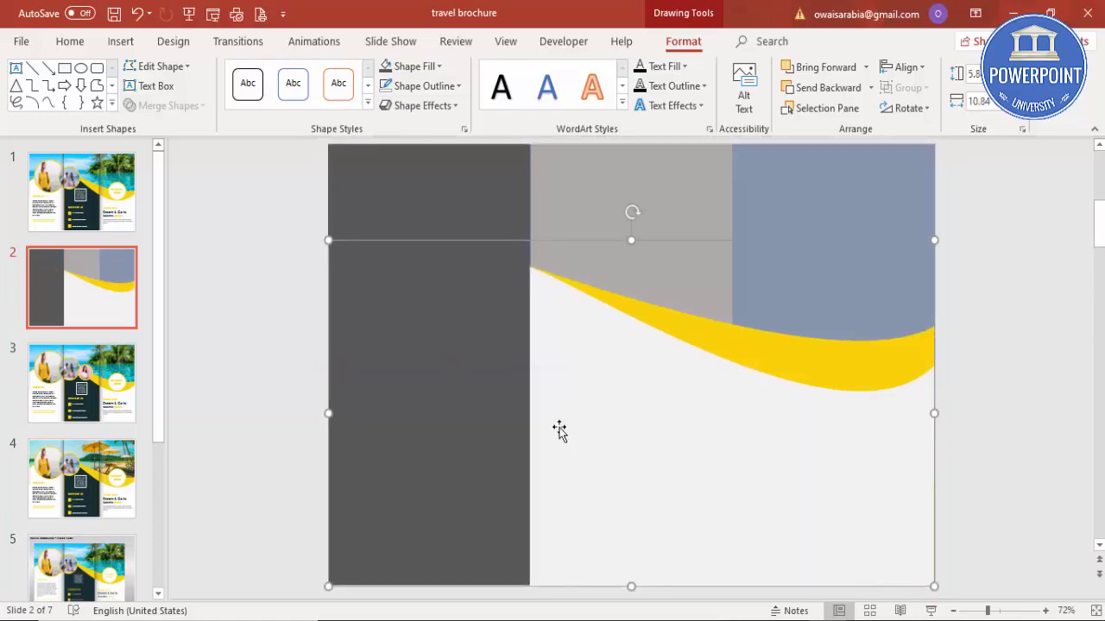
{"action": "left_click", "coordinate": [430, 216], "text": "shift"}
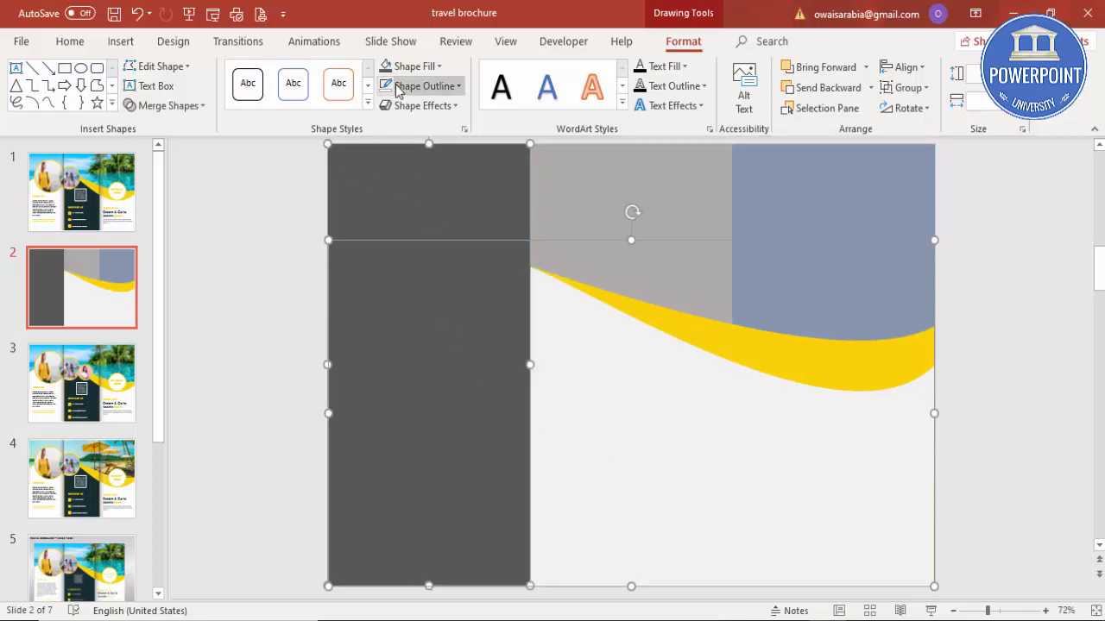
{"action": "left_click", "coordinate": [177, 105]}
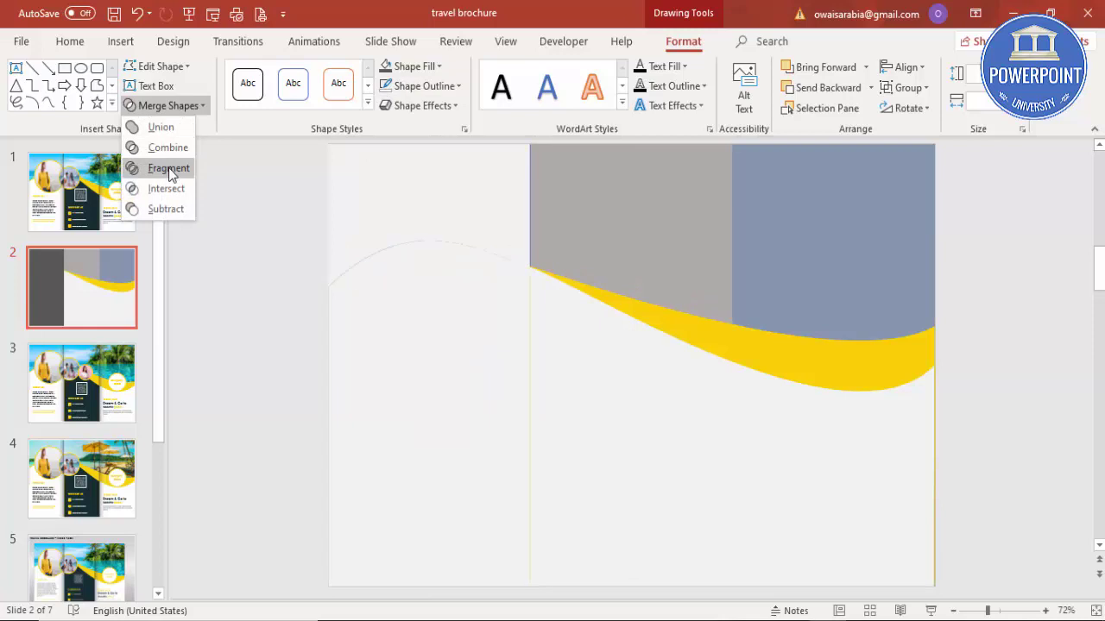
{"action": "left_click", "coordinate": [168, 168]}
{"action": "left_click", "coordinate": [214, 189]}
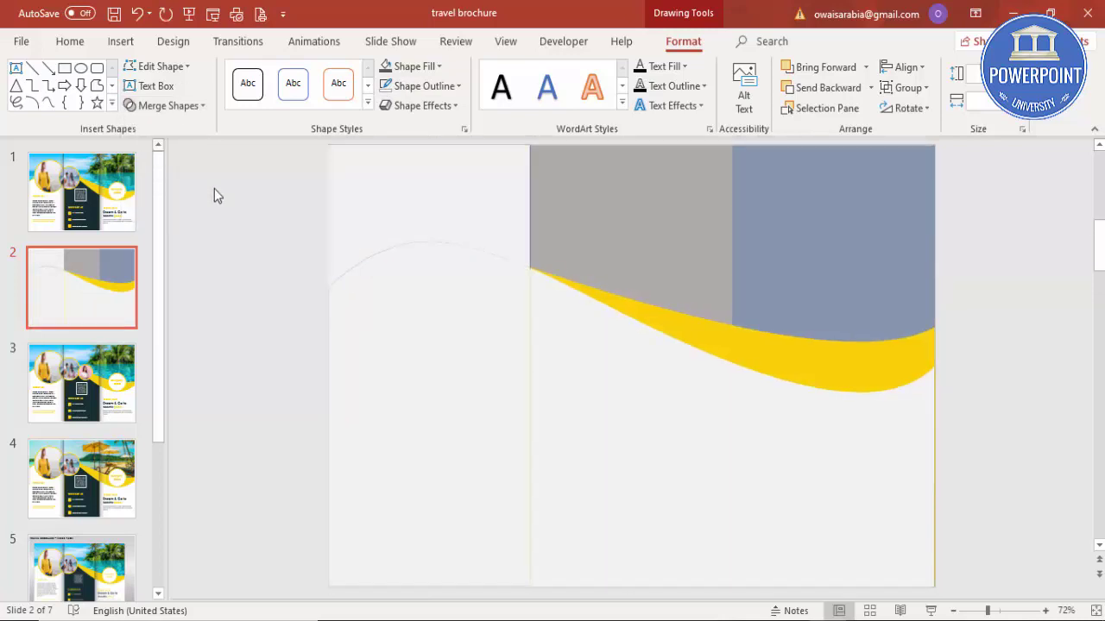
{"action": "left_click", "coordinate": [483, 185]}
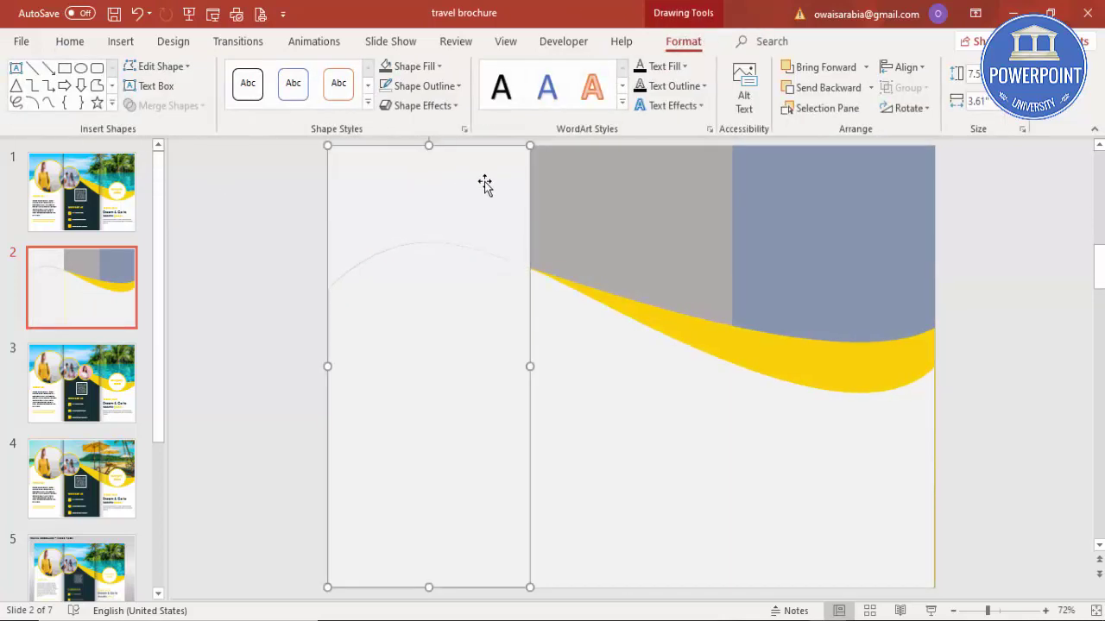
- Delete the left fragment and check the lower-left white fragment's position
{"action": "key", "text": "Delete"}
{"action": "left_click", "coordinate": [434, 310]}
{"action": "left_click_drag", "start_coordinate": [434, 311], "coordinate": [343, 311]}
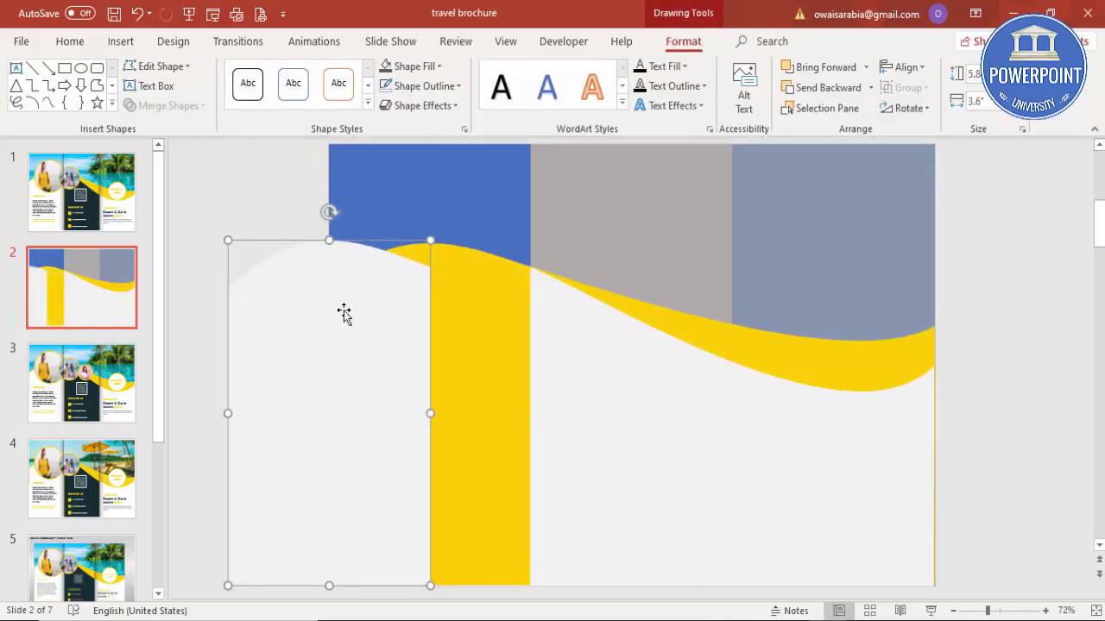
{"action": "key", "text": "ctrl+z"}
{"action": "left_click", "coordinate": [265, 286]}
- Bring the grey middle panel to front over the middle third, selected with the white wave
{"action": "left_click", "coordinate": [637, 215]}
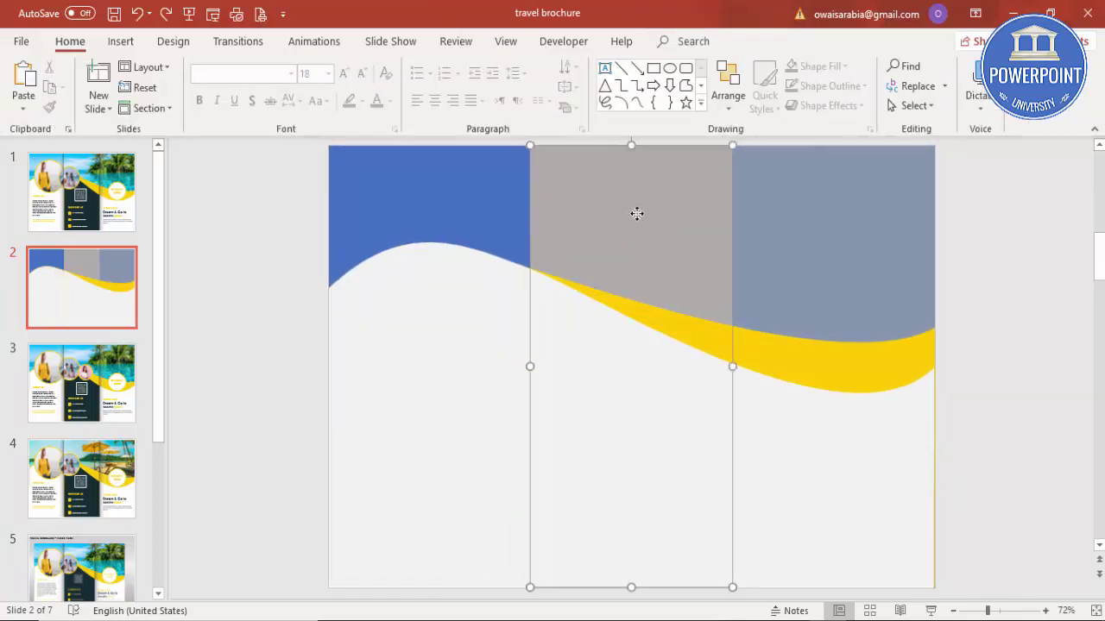
{"action": "key", "text": "ctrl+shift+bracketright"}
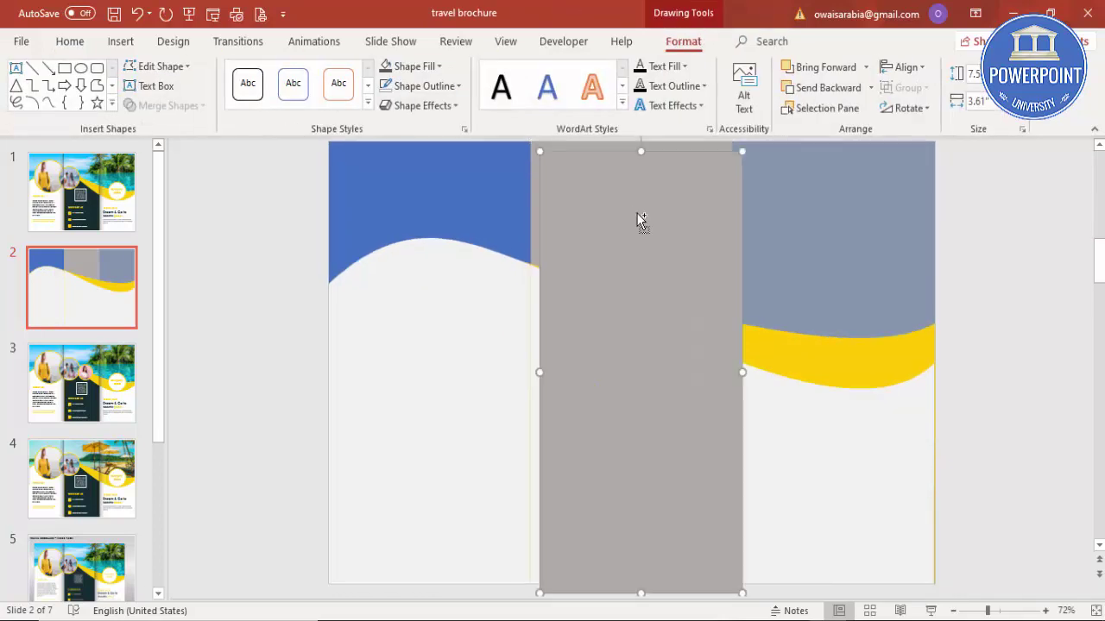
{"action": "left_click_drag", "start_coordinate": [637, 279], "coordinate": [629, 269]}
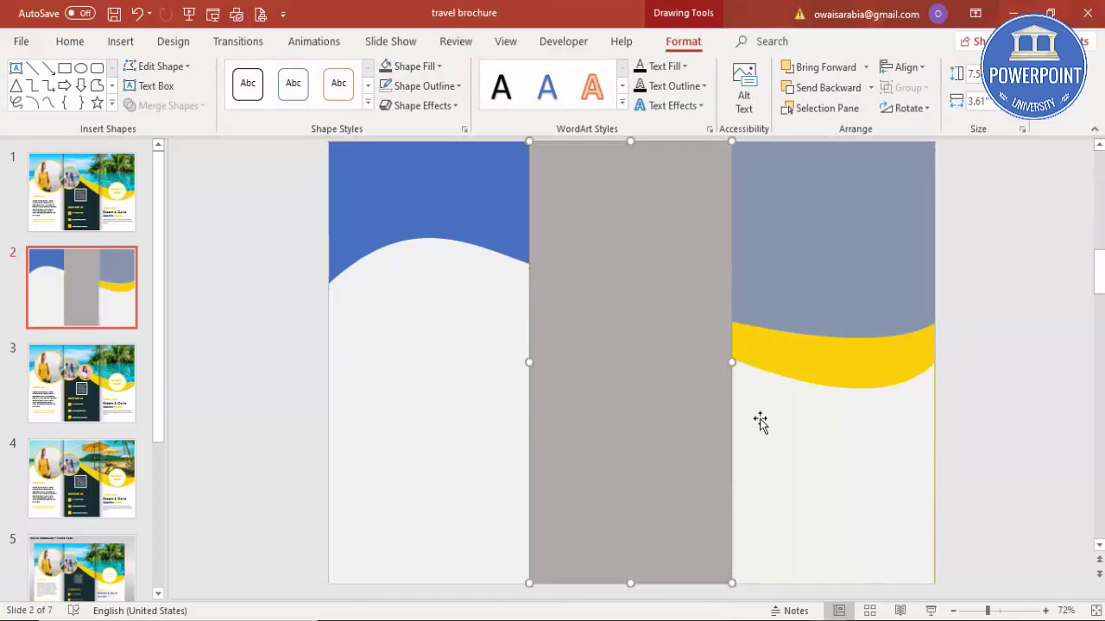
{"action": "left_click", "coordinate": [795, 448]}
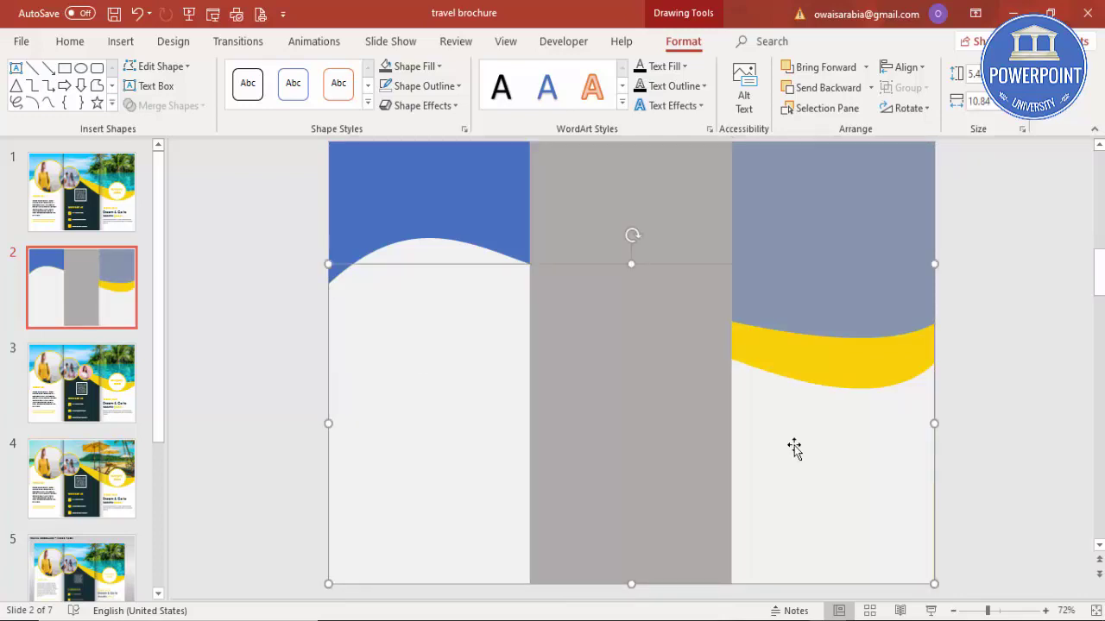
{"action": "left_click", "coordinate": [634, 214], "text": "shift"}
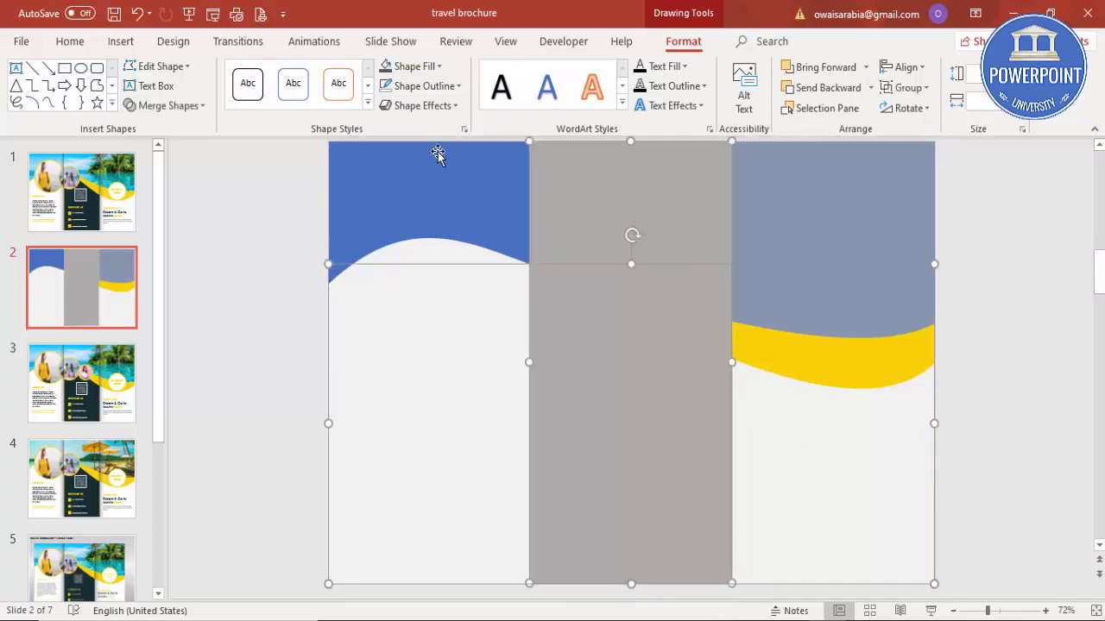
- Fragment the grey panel with the white wave and delete the top-middle piece
{"action": "left_click", "coordinate": [197, 105]}
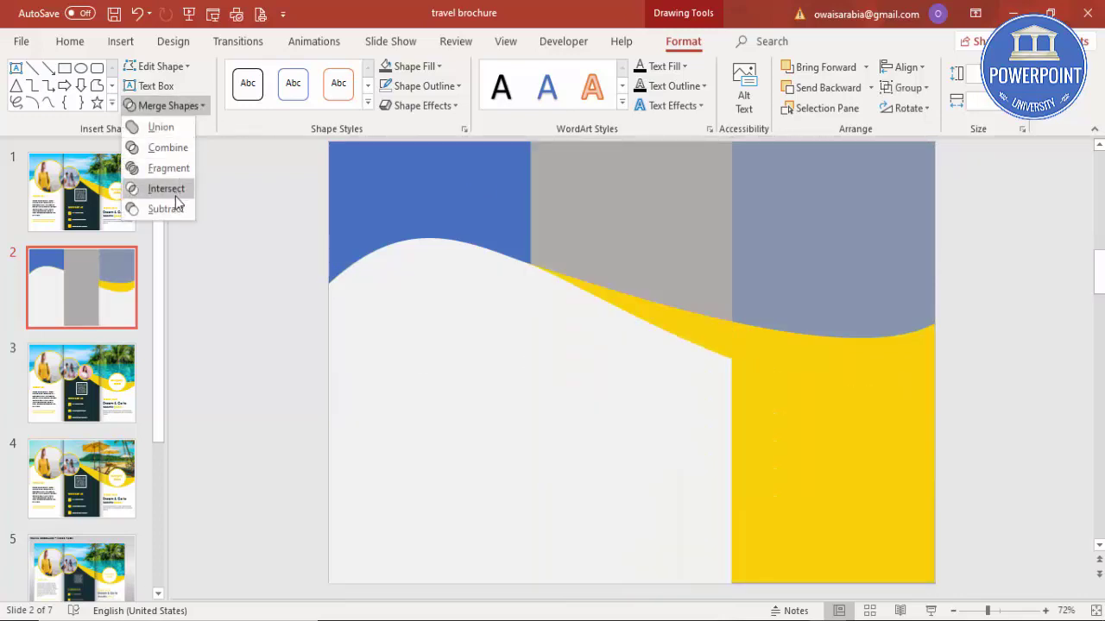
{"action": "left_click", "coordinate": [169, 168]}
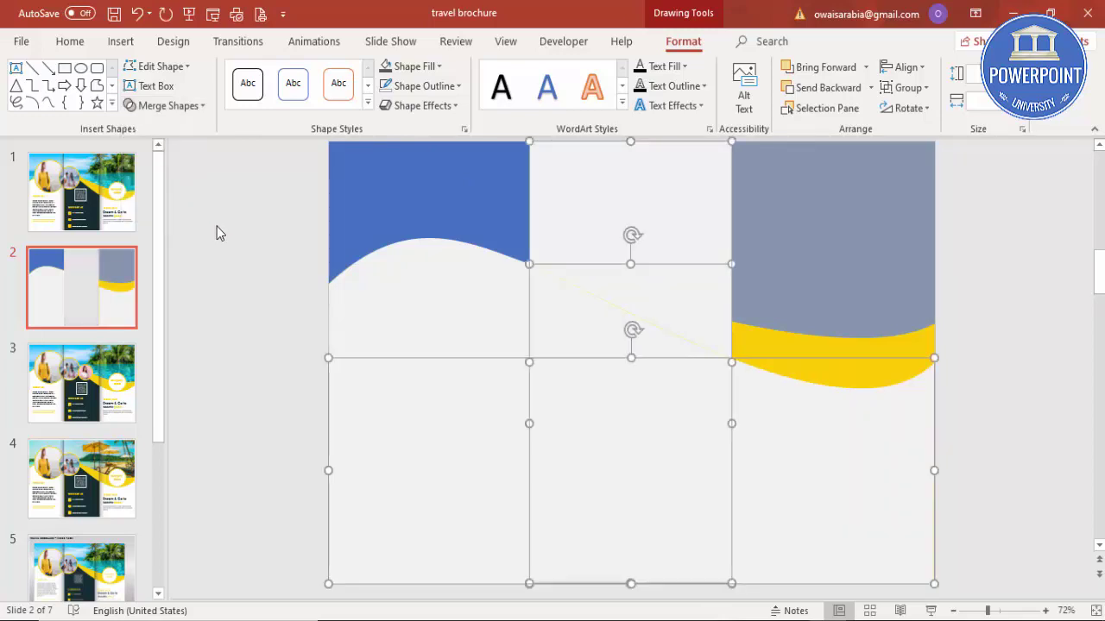
{"action": "left_click", "coordinate": [217, 228]}
{"action": "left_click", "coordinate": [625, 253]}
{"action": "key", "text": "Delete"}
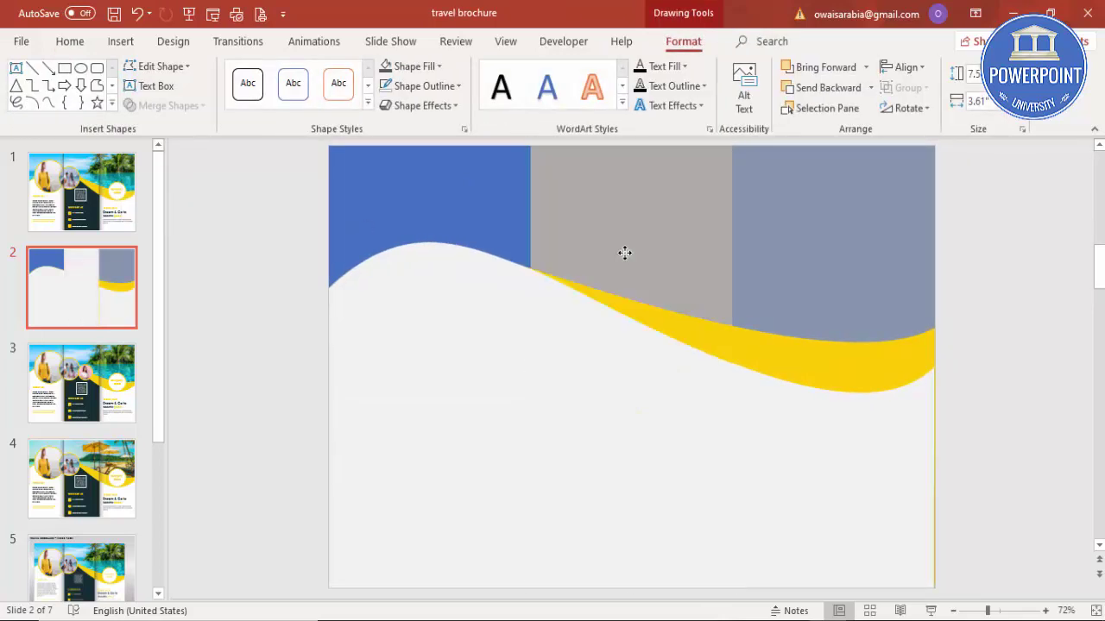
- Delete the middle white fragment and realign the remaining white fragments
{"action": "left_click", "coordinate": [616, 393]}
{"action": "mouse_move", "coordinate": [616, 393]}
{"action": "left_mouse_down"}
{"action": "mouse_move", "coordinate": [622, 322]}
{"action": "mouse_move", "coordinate": [616, 394]}
{"action": "left_mouse_up"}
{"action": "key", "text": "Delete"}
{"action": "left_click_drag", "start_coordinate": [806, 434], "coordinate": [785, 424]}
{"action": "left_click", "coordinate": [474, 454]}
{"action": "left_click_drag", "start_coordinate": [435, 337], "coordinate": [416, 337]}
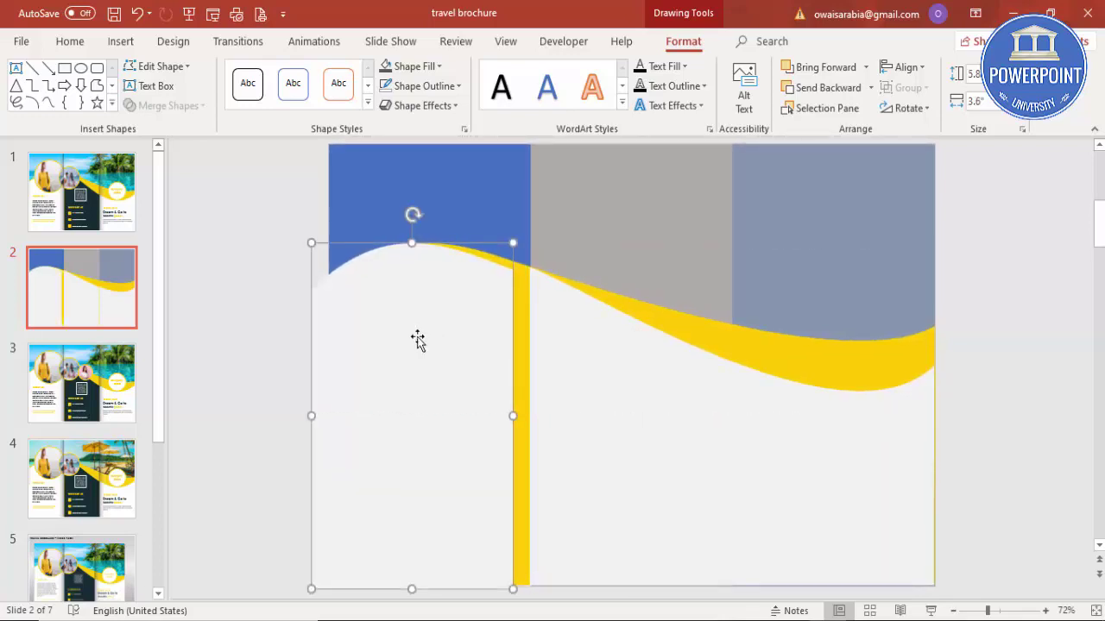
{"action": "key", "text": "ctrl+z"}
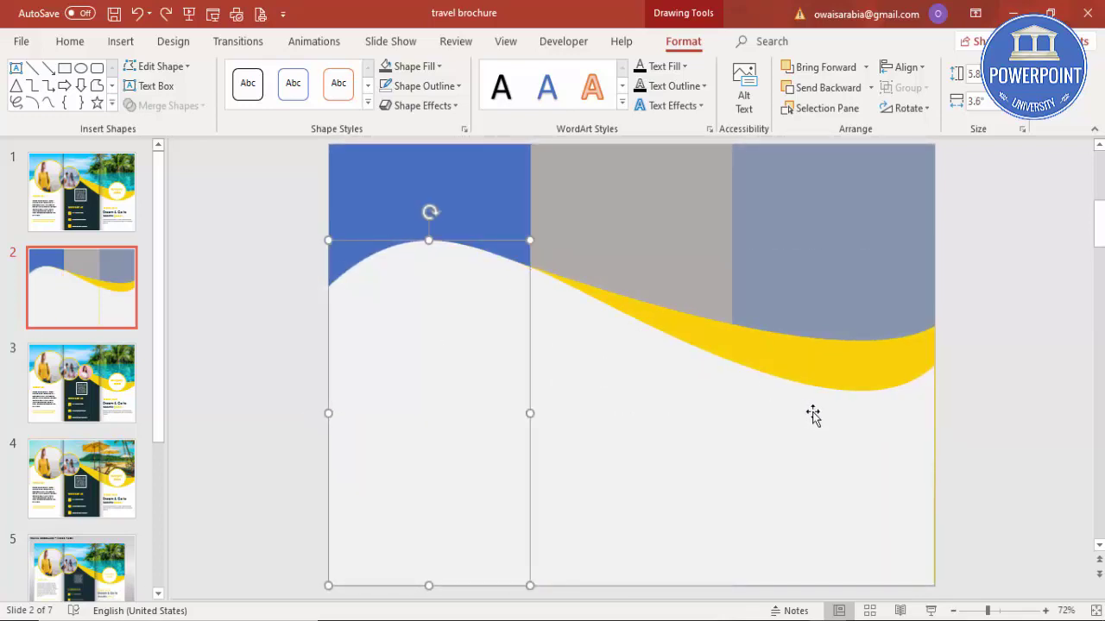
{"action": "left_click_drag", "start_coordinate": [904, 437], "coordinate": [886, 439]}
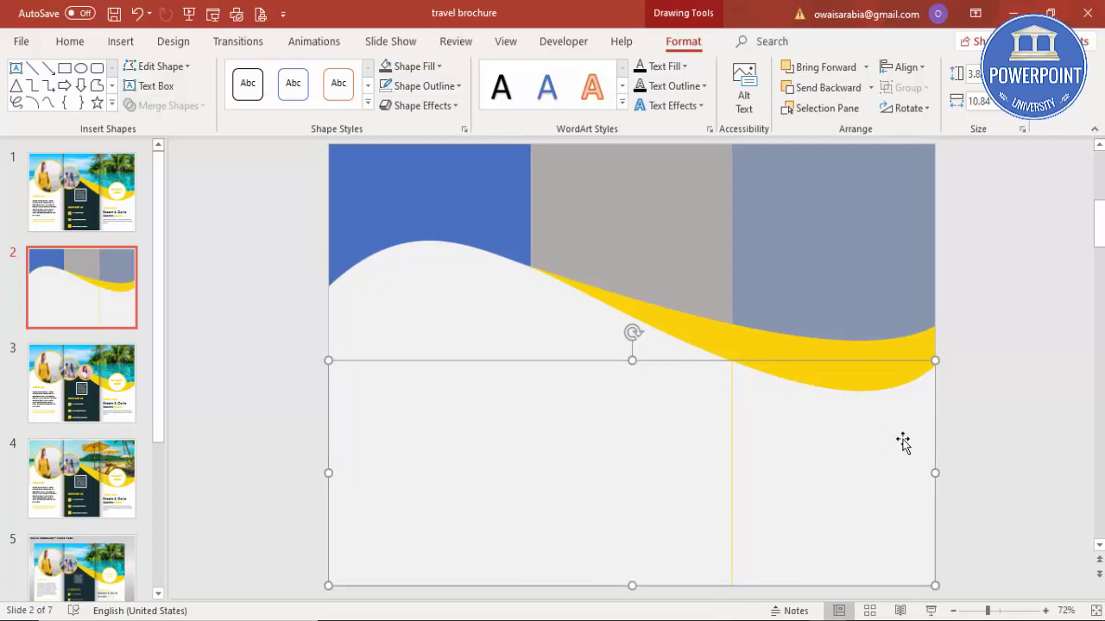
{"action": "left_click", "coordinate": [942, 379]}
- Fill the middle panel dark navy and select all three header panels
{"action": "left_click", "coordinate": [619, 389]}
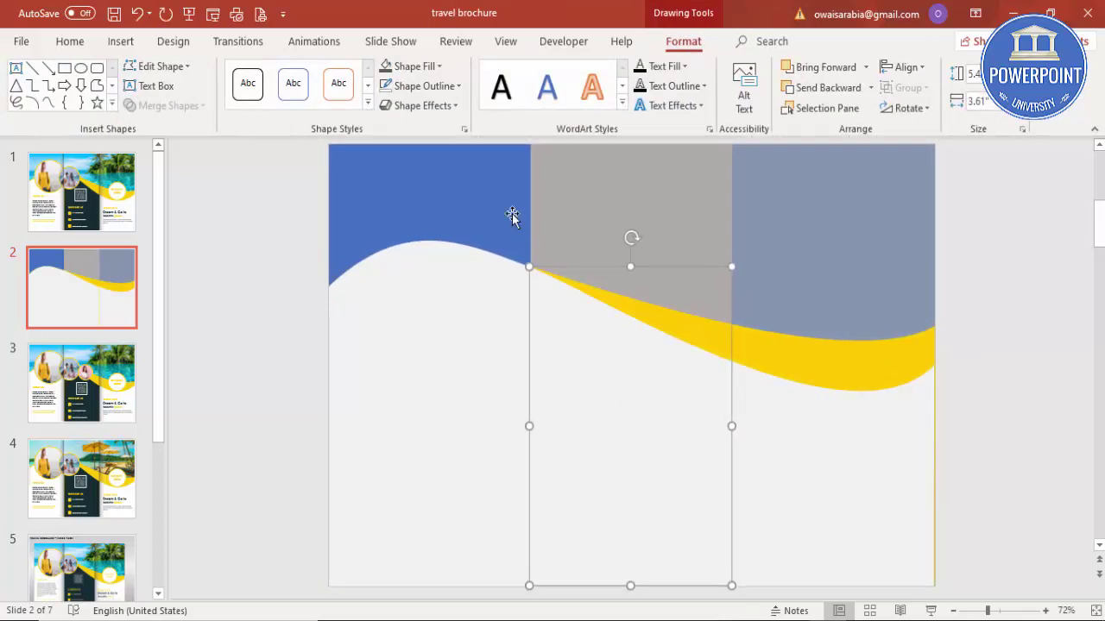
{"action": "left_click", "coordinate": [430, 67]}
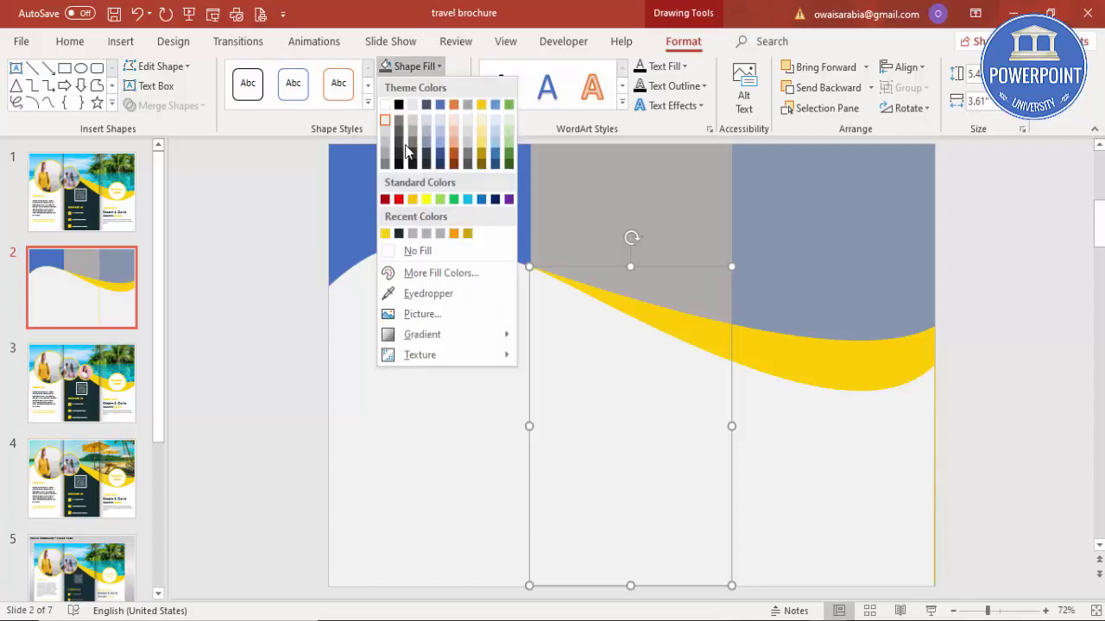
{"action": "left_click", "coordinate": [399, 234]}
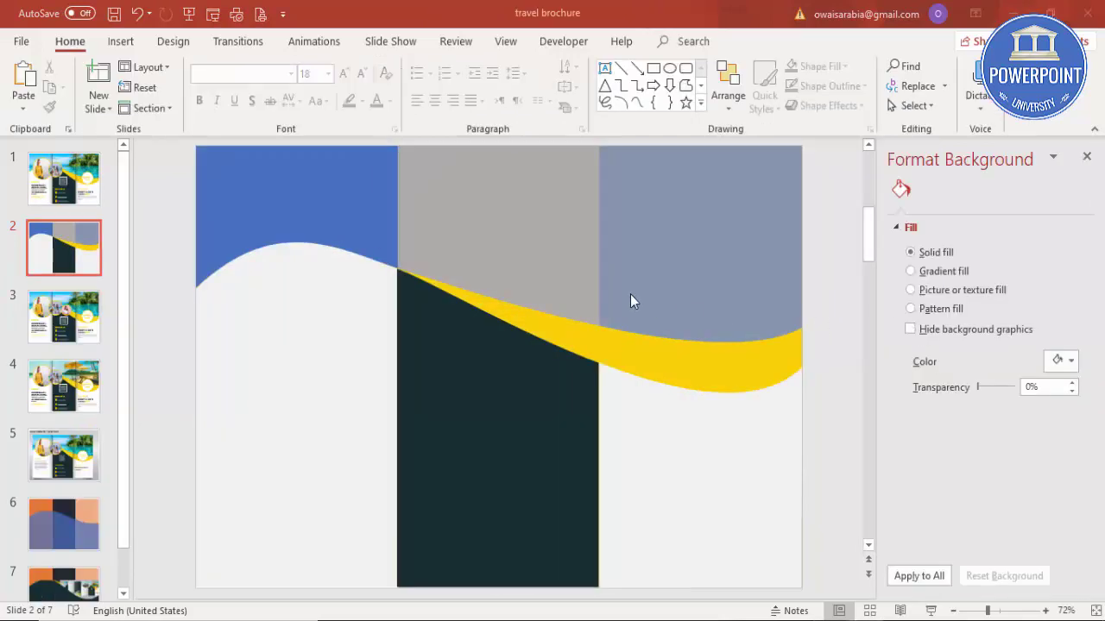
{"action": "left_click", "coordinate": [259, 197]}
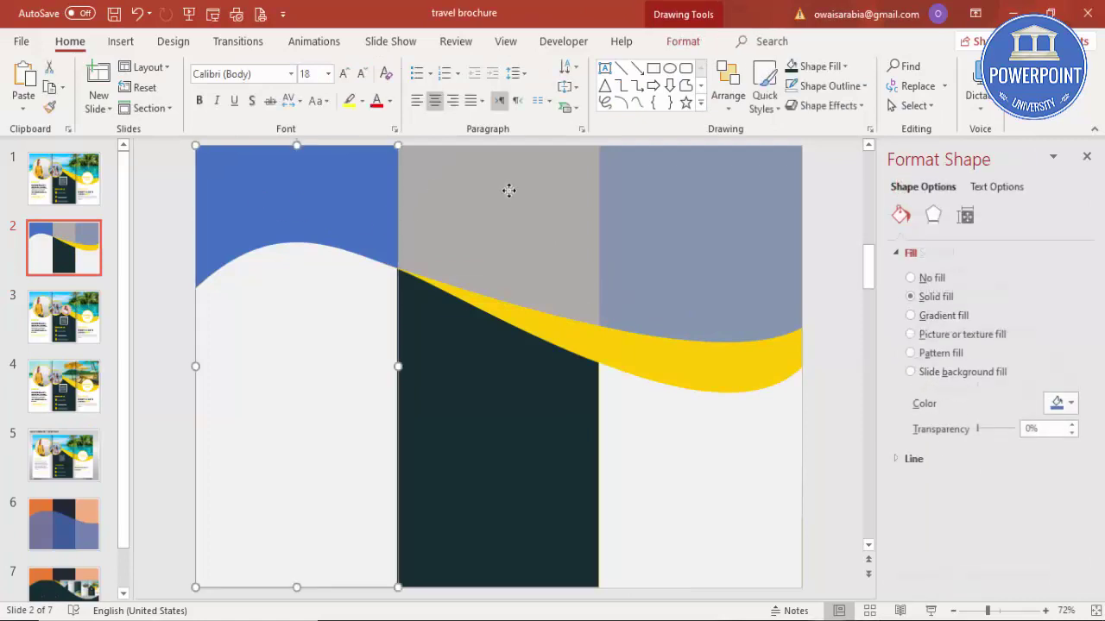
{"action": "left_click", "coordinate": [520, 192], "text": "shift"}
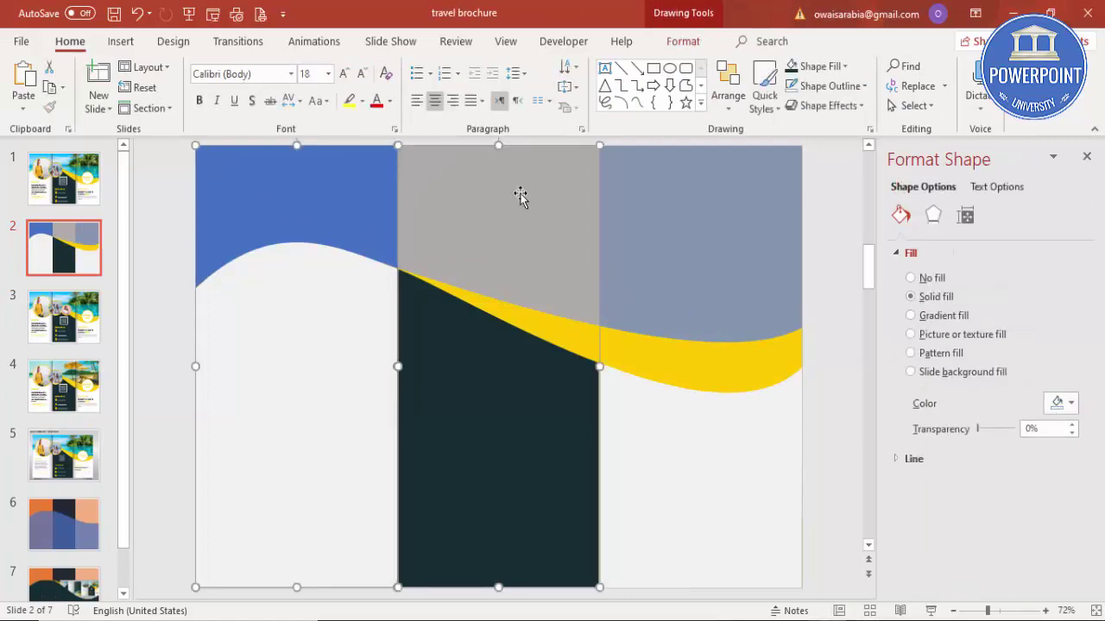
{"action": "left_click", "coordinate": [629, 233], "text": "shift"}
- Group the three header panels into one shape
{"action": "right_click", "coordinate": [629, 230]}
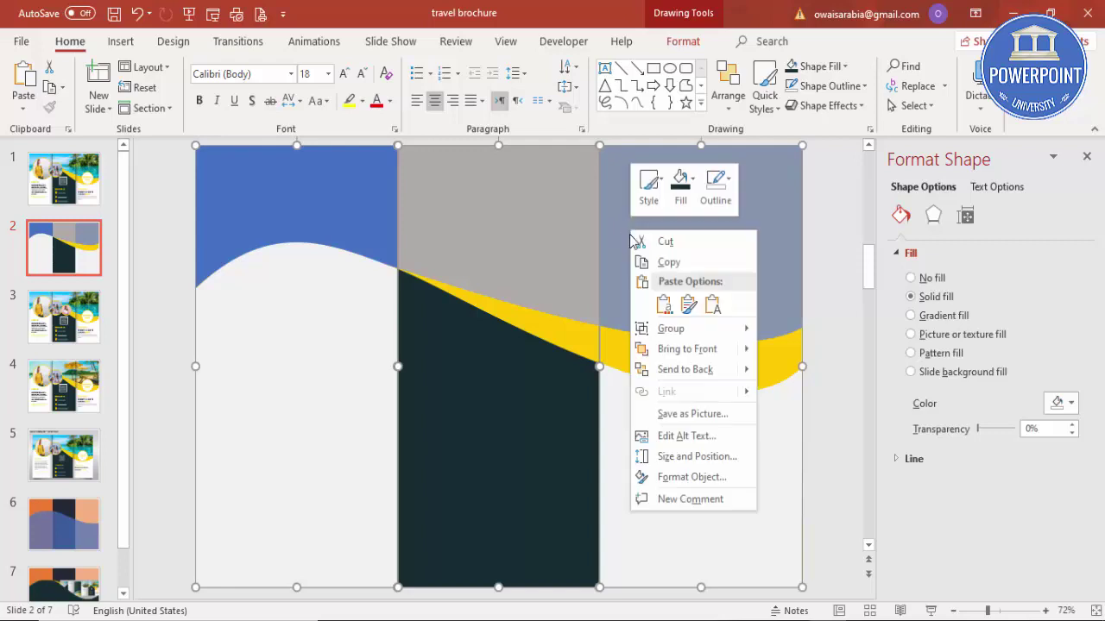
{"action": "mouse_move", "coordinate": [665, 329]}
{"action": "left_click", "coordinate": [796, 331]}
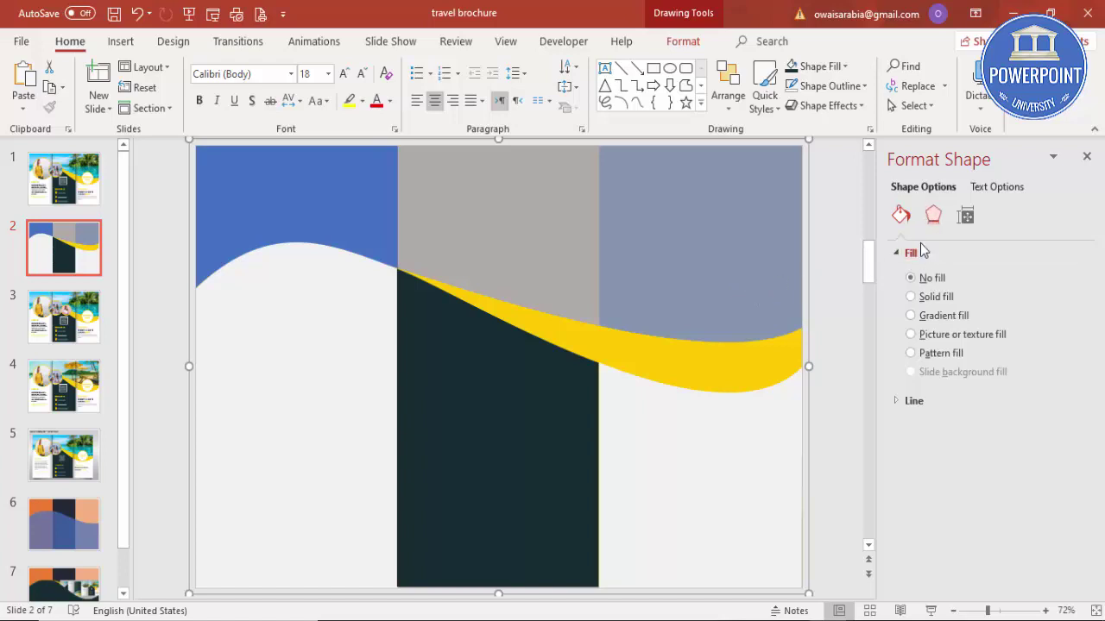
- Fill the grouped header with the outdoor swimming-pool photo from a file
{"action": "left_click", "coordinate": [913, 338]}
{"action": "left_click", "coordinate": [932, 422]}
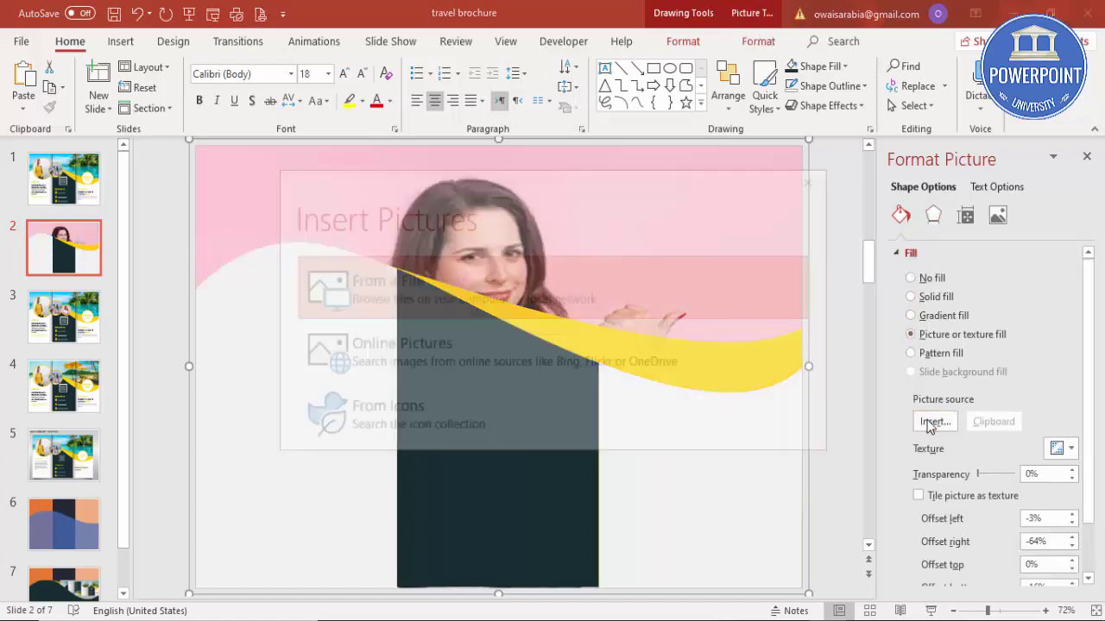
{"action": "left_click", "coordinate": [407, 278]}
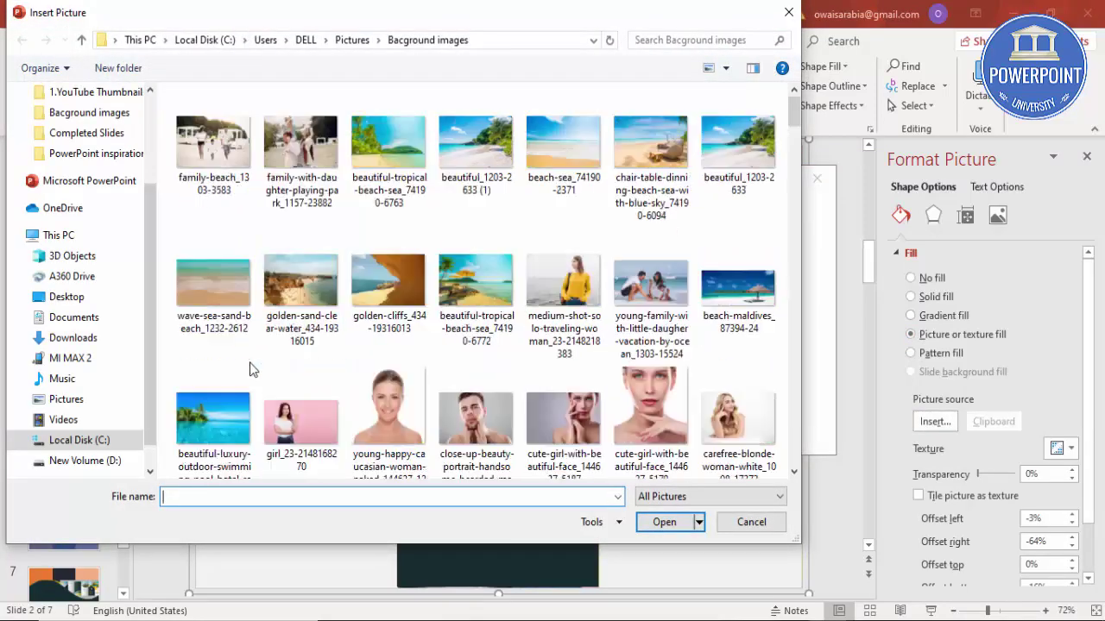
{"action": "left_click", "coordinate": [219, 401]}
{"action": "left_click", "coordinate": [664, 522]}
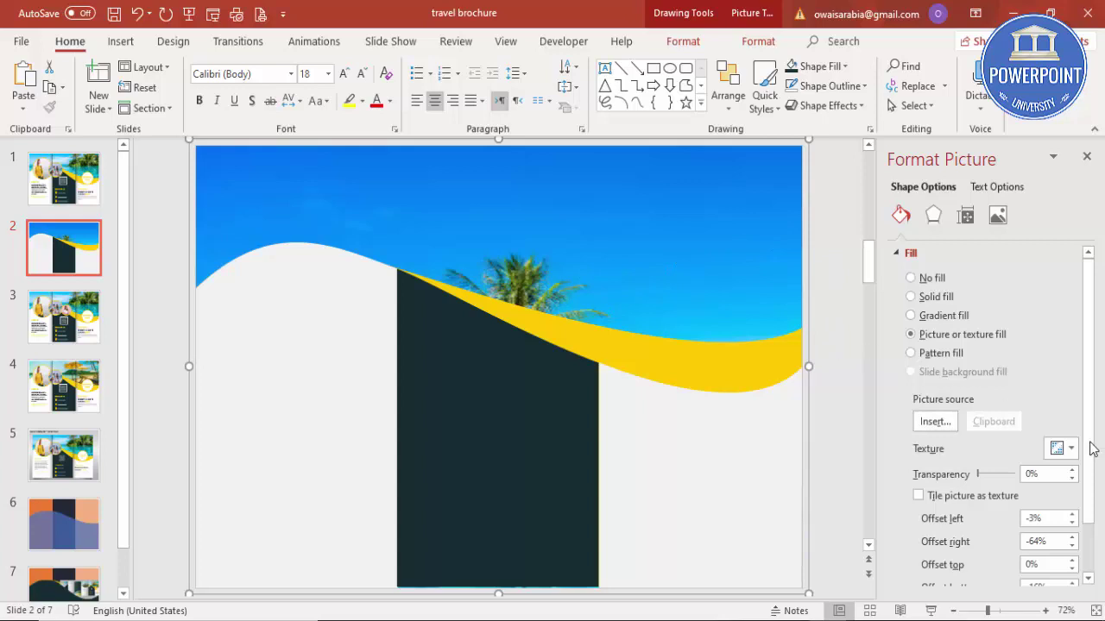
- Set the header picture's Offset right to 0%
{"action": "left_click_drag", "start_coordinate": [1094, 449], "coordinate": [1094, 530]}
{"action": "left_click", "coordinate": [1055, 478]}
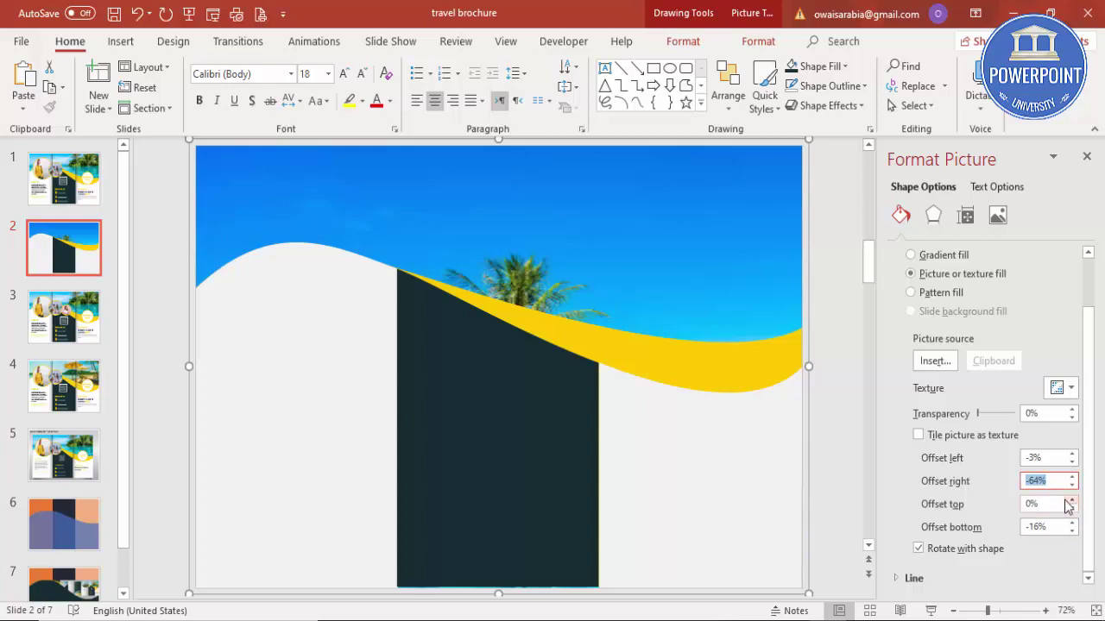
{"action": "key", "text": "F12"}
{"action": "left_click", "coordinate": [497, 381]}
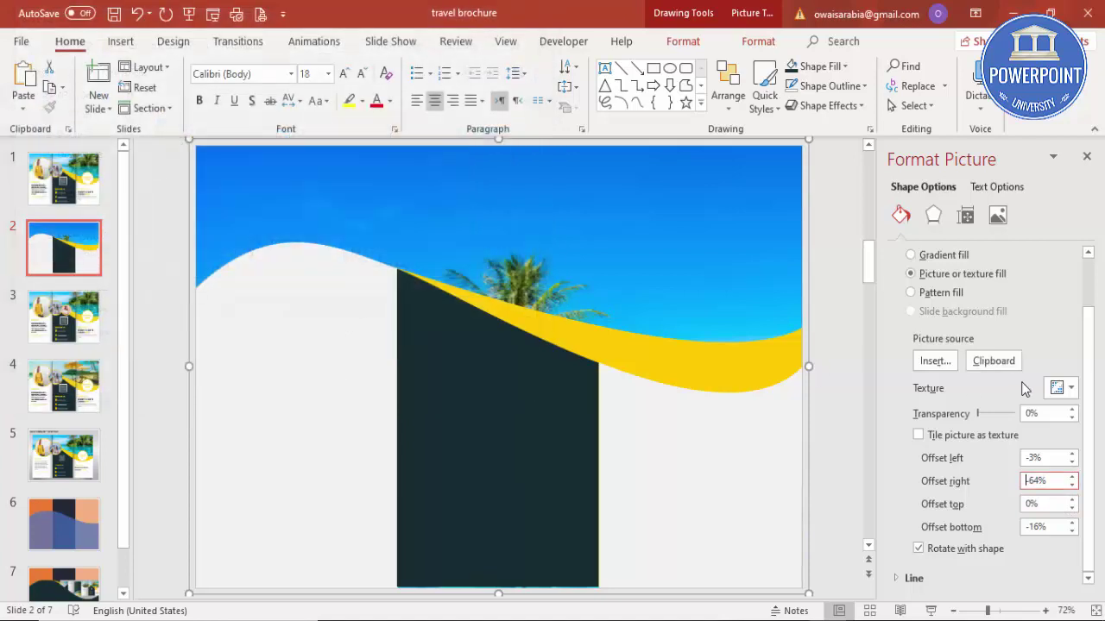
{"action": "left_click_drag", "start_coordinate": [1060, 485], "coordinate": [1019, 475]}
{"action": "type", "text": "0"}
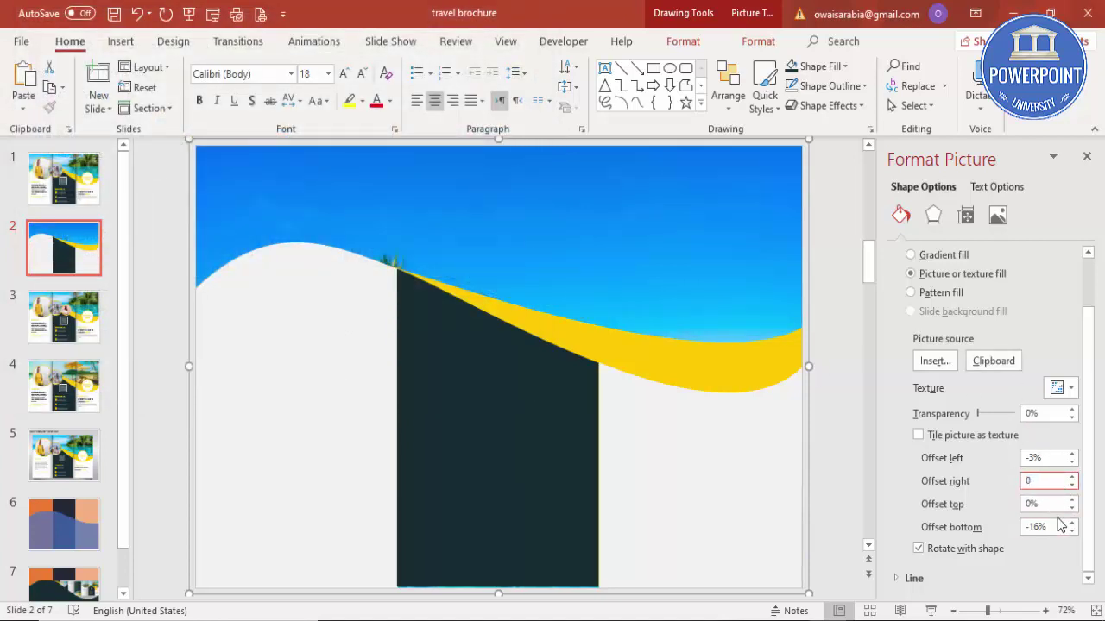
{"action": "left_click", "coordinate": [1034, 527]}
{"action": "type", "text": "0"}
{"action": "left_click", "coordinate": [826, 351]}
- Set the picture's Offset bottom to 41% and Offset top to -38% to show the pool
{"action": "left_click", "coordinate": [712, 229]}
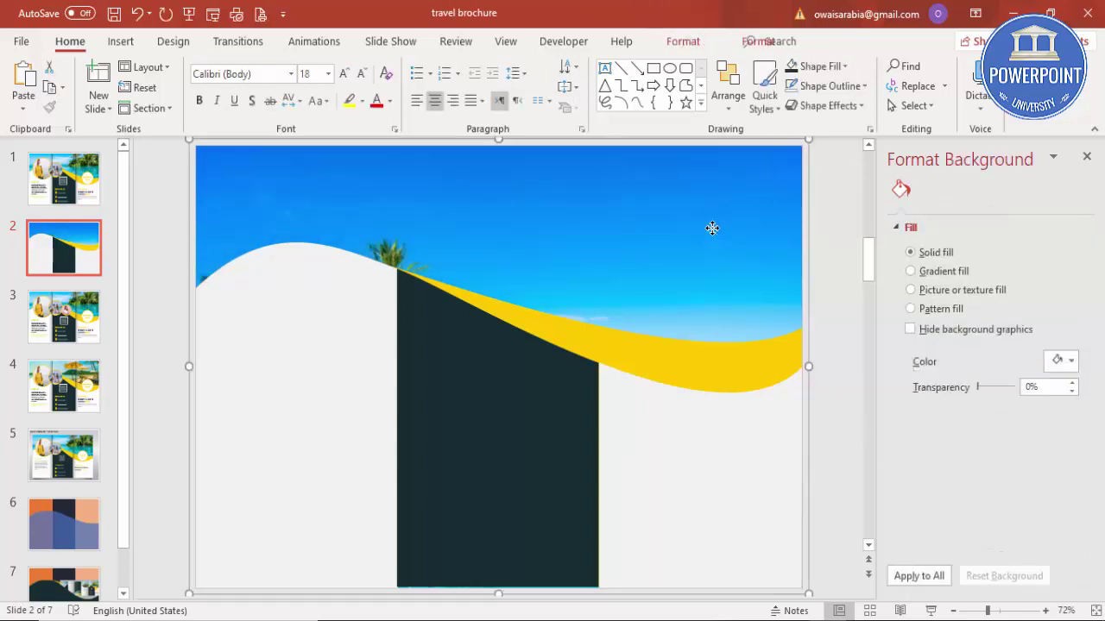
{"action": "left_click", "coordinate": [899, 216]}
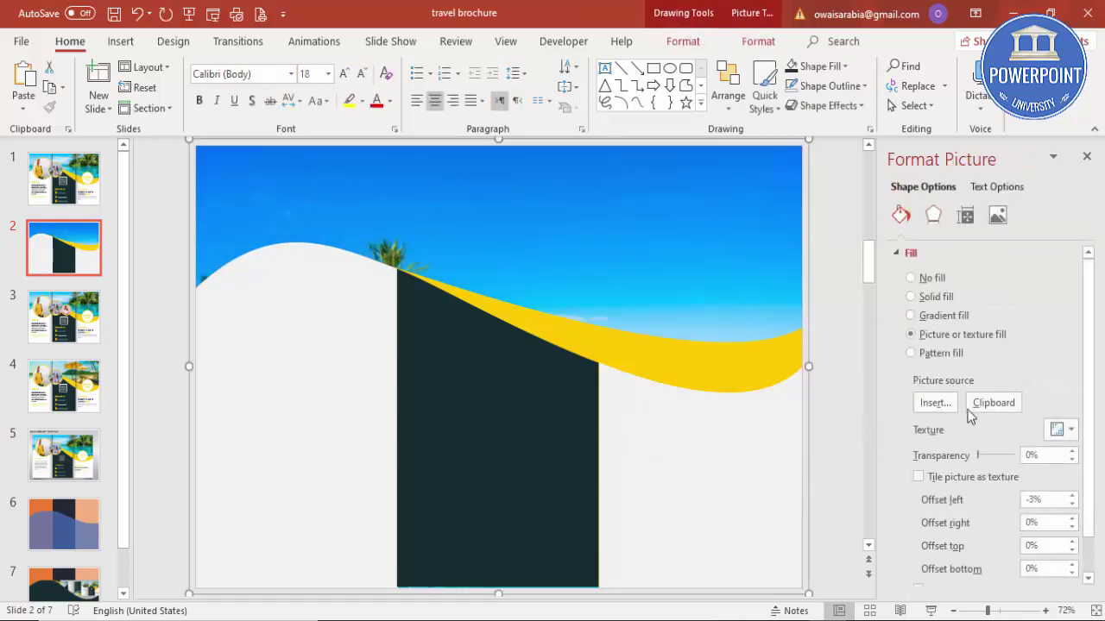
{"action": "left_click_drag", "start_coordinate": [1091, 492], "coordinate": [1089, 541]}
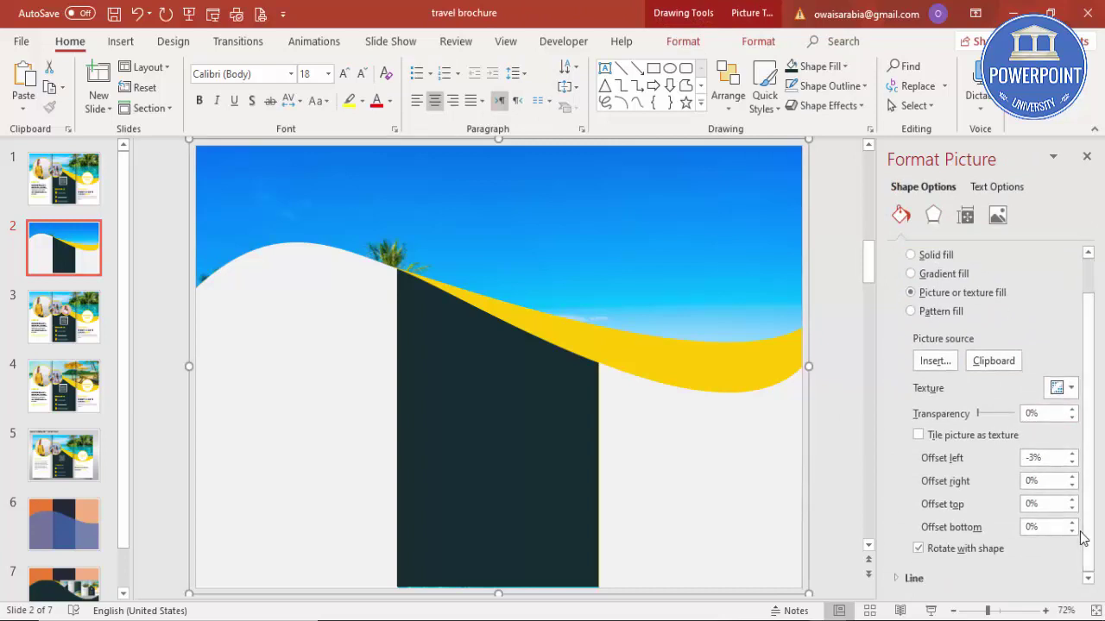
{"action": "left_click", "coordinate": [1071, 530]}
{"action": "left_click", "coordinate": [1071, 530]}
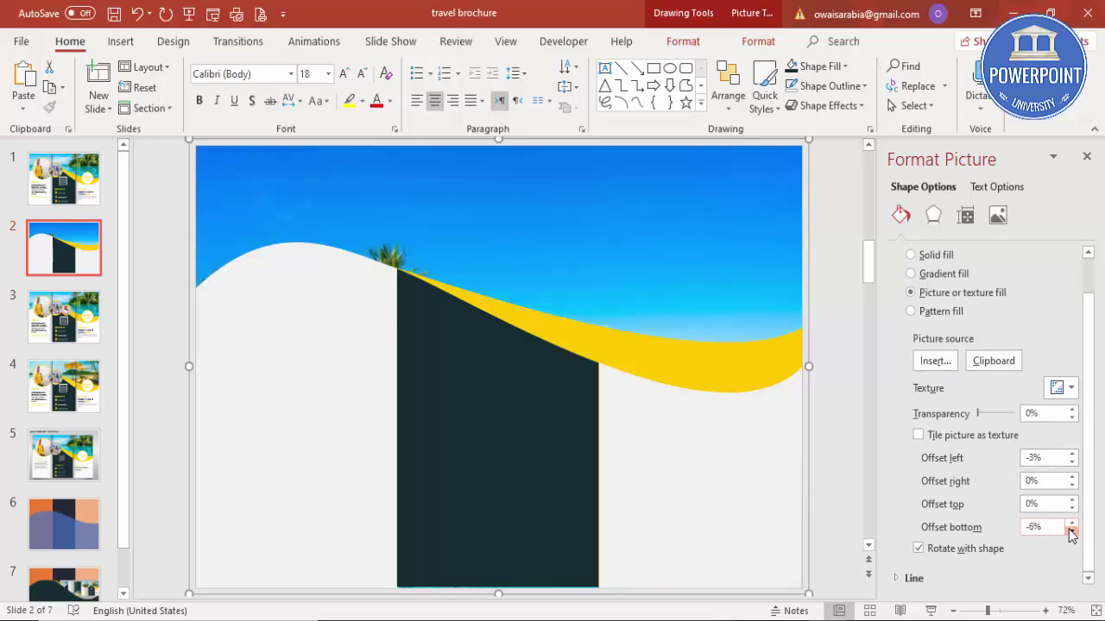
{"action": "left_click", "coordinate": [1071, 523]}
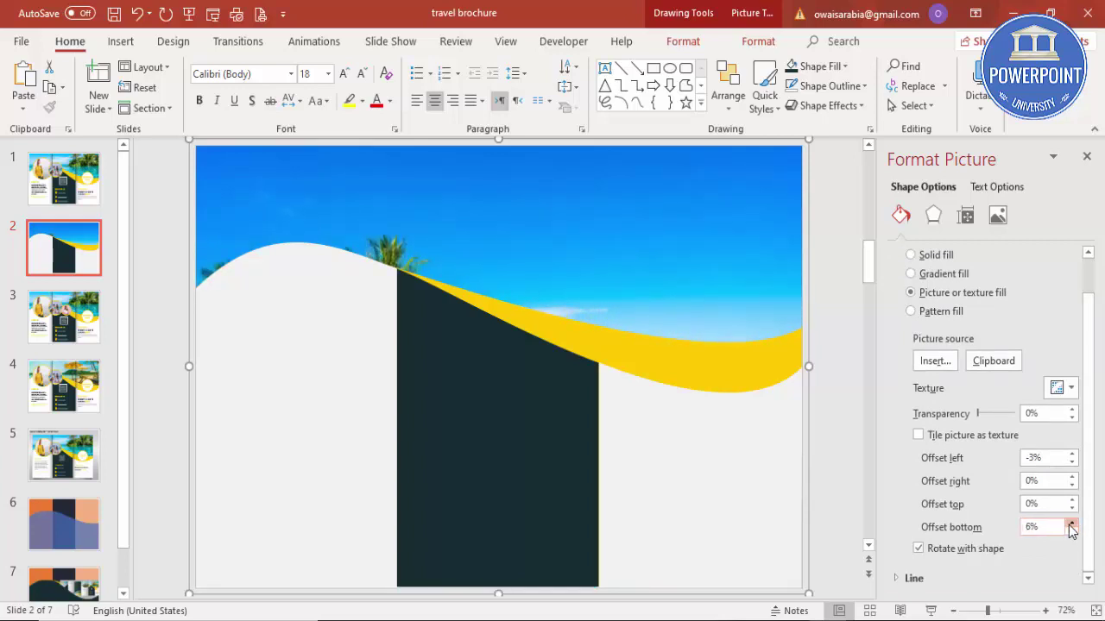
{"action": "left_click", "coordinate": [1072, 523]}
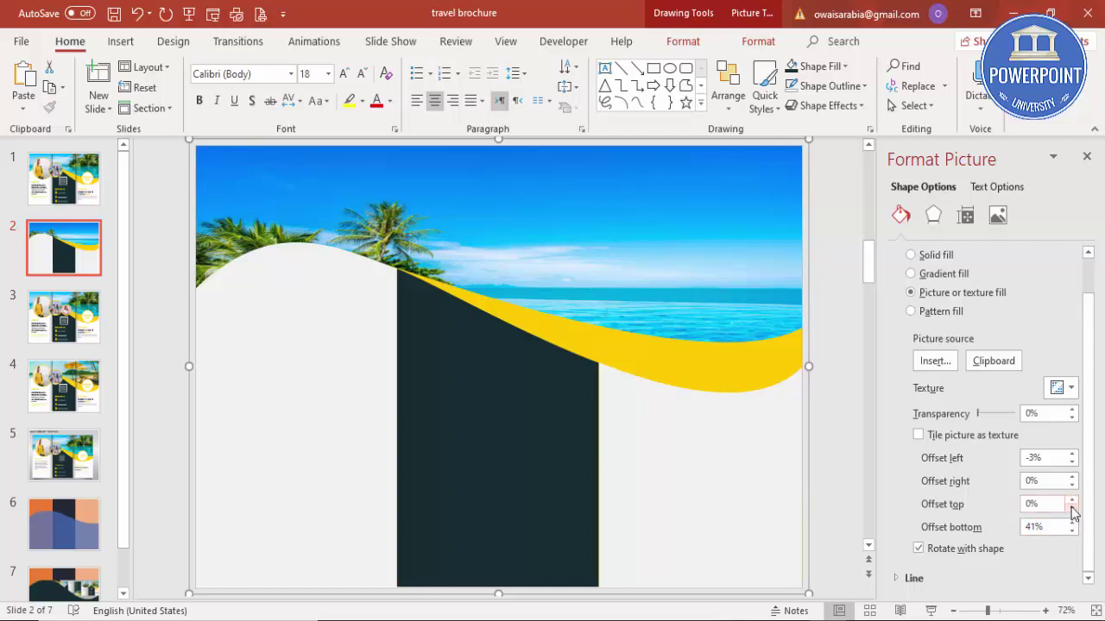
{"action": "left_click", "coordinate": [1072, 509]}
{"action": "left_click", "coordinate": [1072, 508]}
{"action": "left_click", "coordinate": [1072, 510]}
{"action": "left_click", "coordinate": [1073, 511]}
{"action": "left_click_drag", "start_coordinate": [1073, 511], "coordinate": [1073, 512]}
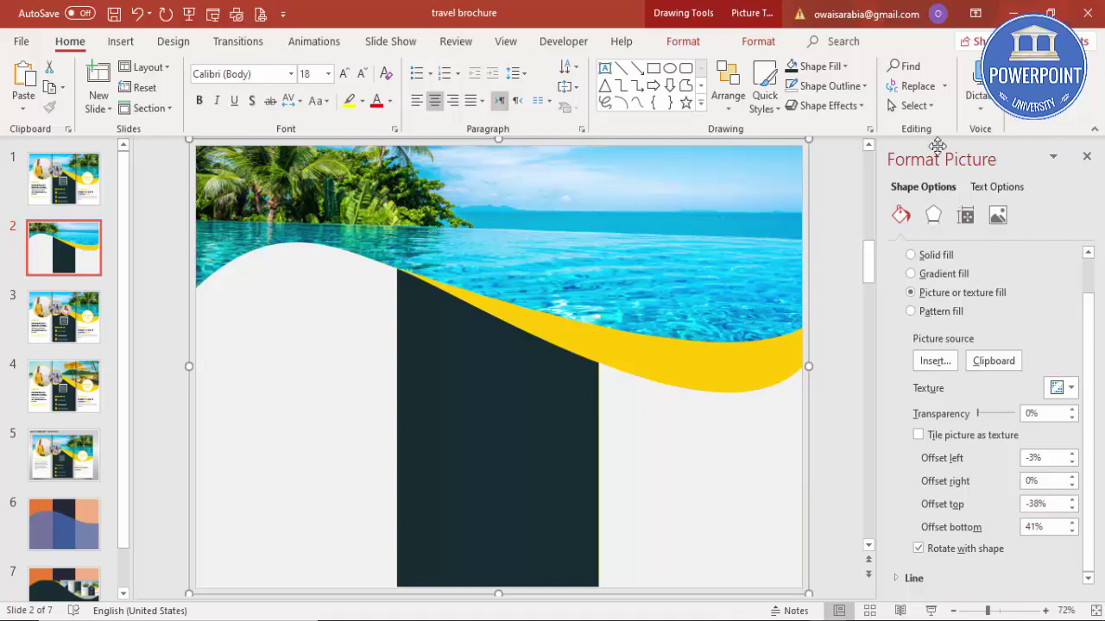
- Flip the header photo horizontally so the palms sit at upper right
{"action": "left_click", "coordinate": [768, 43]}
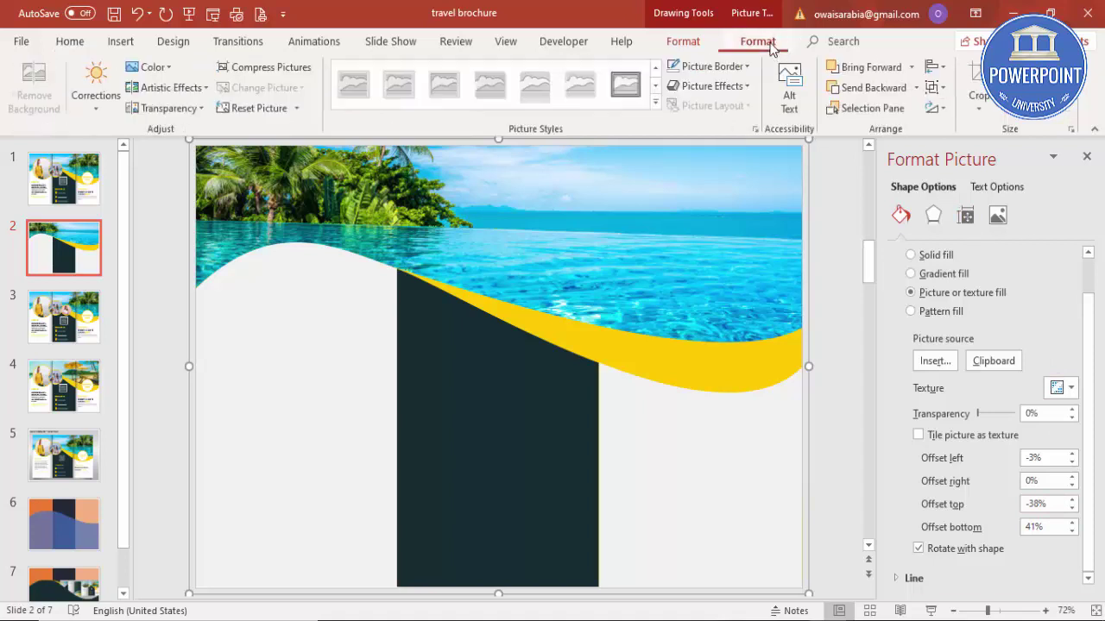
{"action": "left_click", "coordinate": [933, 108]}
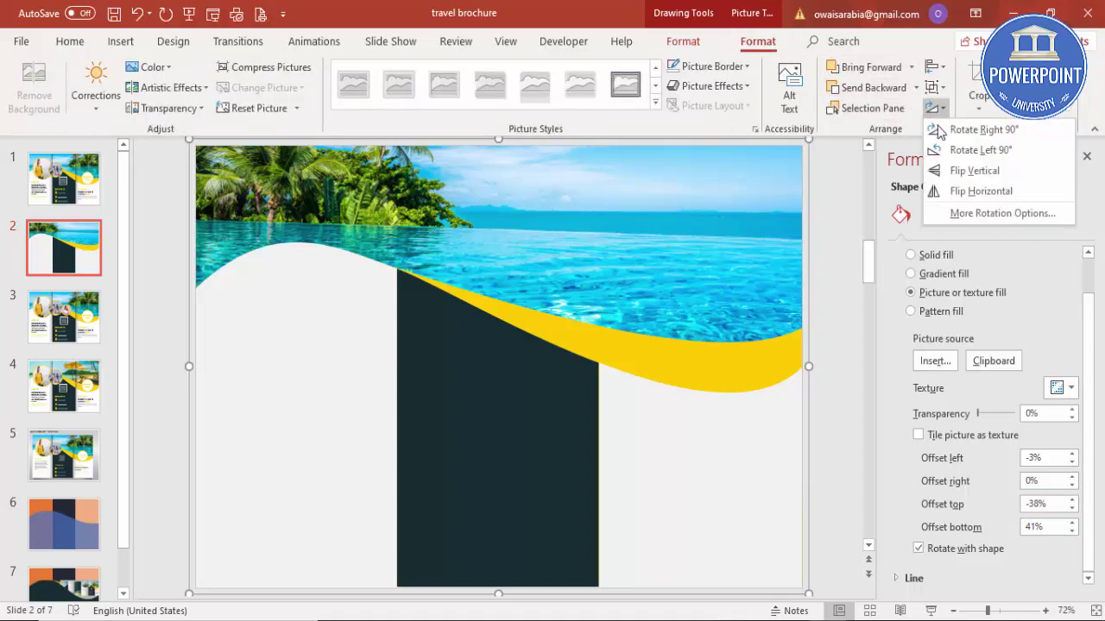
{"action": "left_click", "coordinate": [974, 192]}
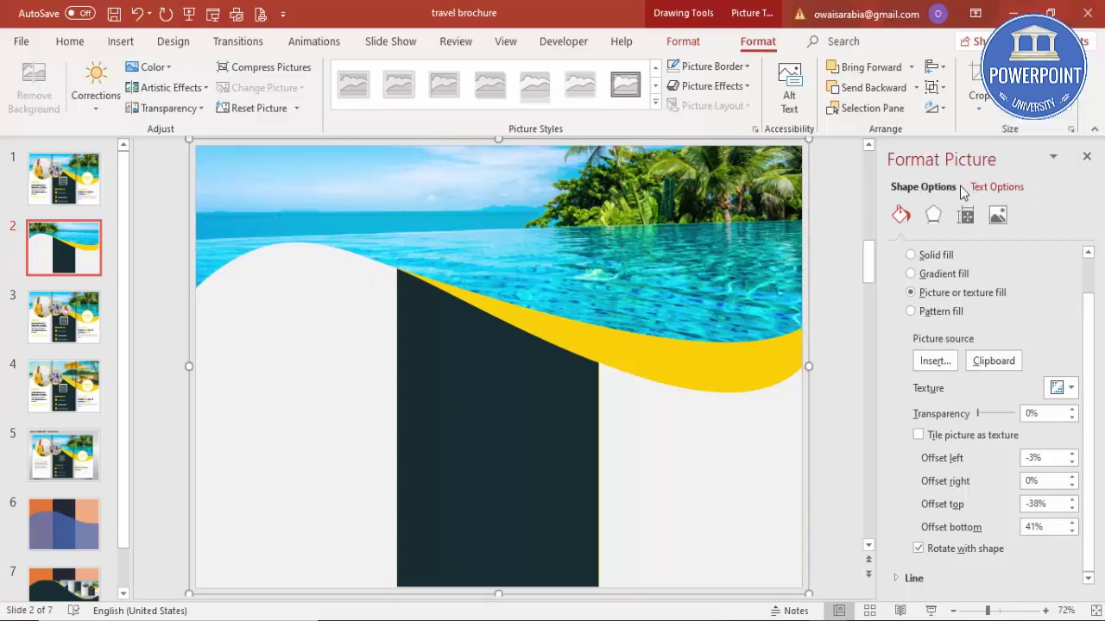
{"action": "left_click", "coordinate": [845, 442]}
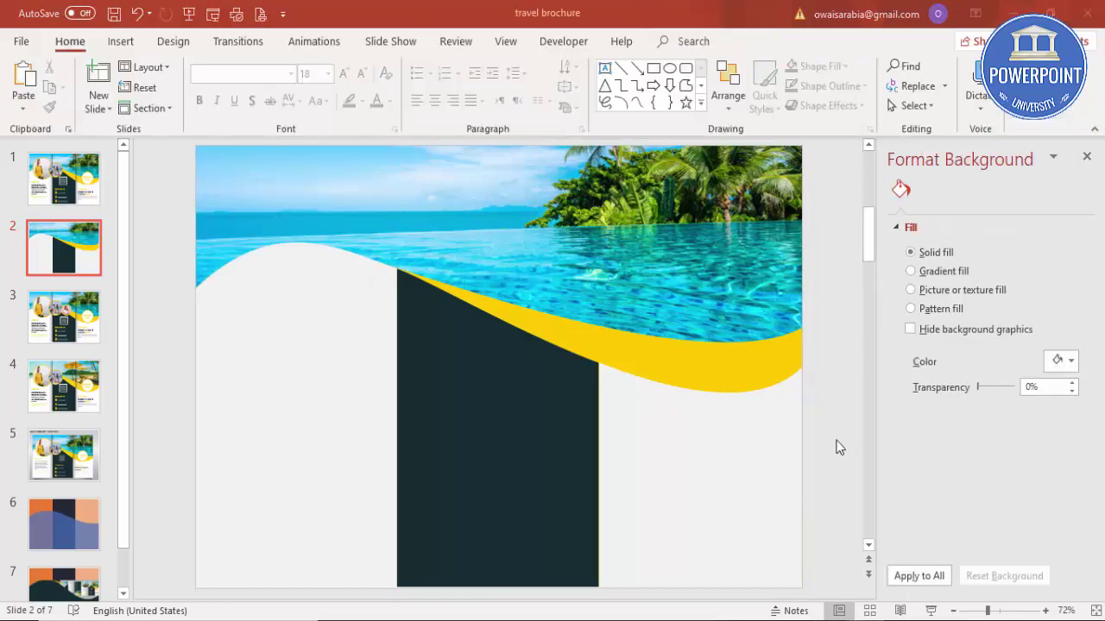
- Draw an oval circle over the slide's top-left corner
{"action": "left_click", "coordinate": [119, 43]}
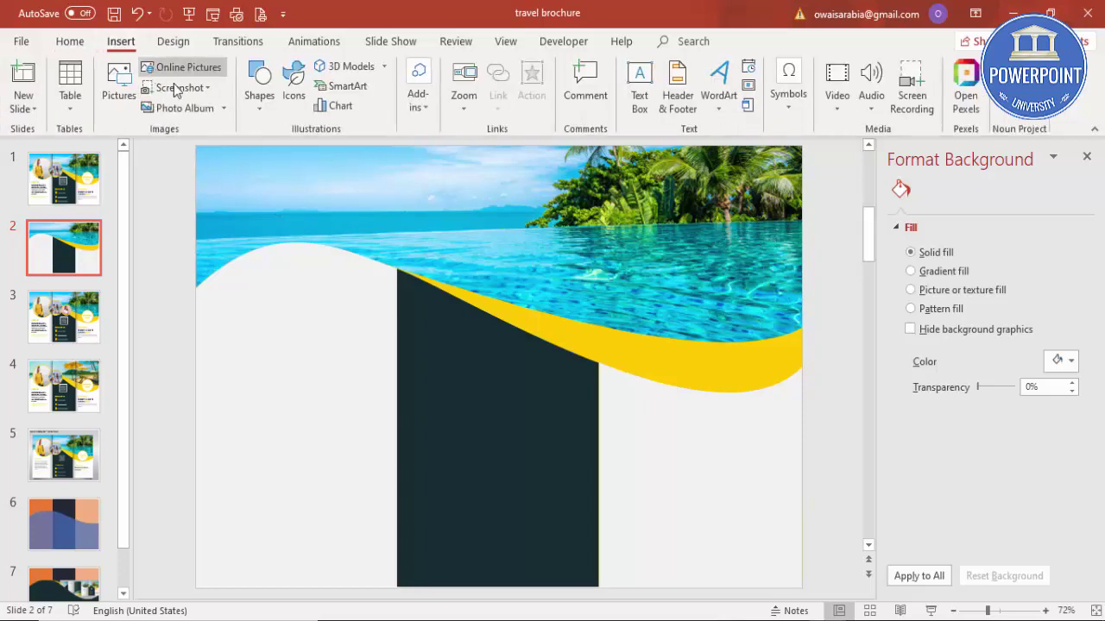
{"action": "left_click", "coordinate": [258, 111]}
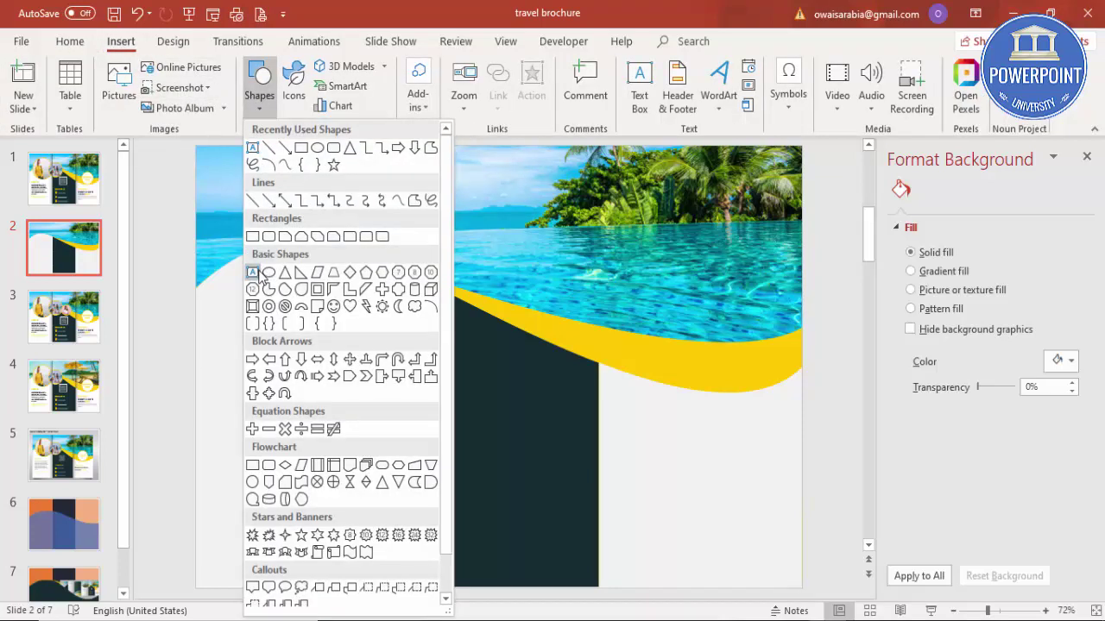
{"action": "left_click", "coordinate": [269, 273]}
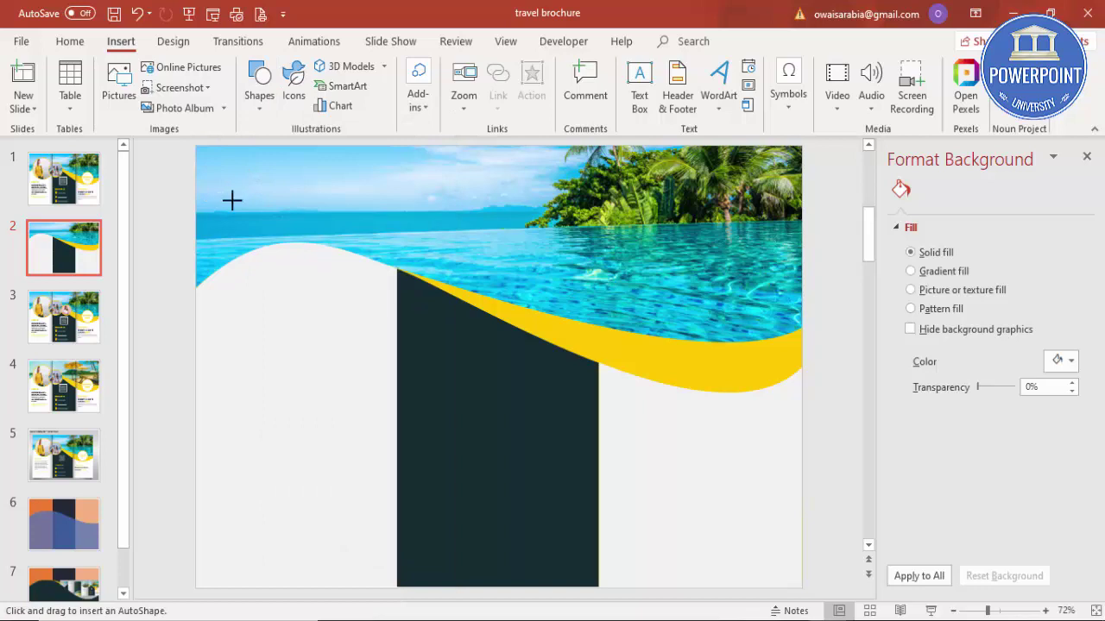
{"action": "left_click_drag", "start_coordinate": [231, 201], "coordinate": [282, 296]}
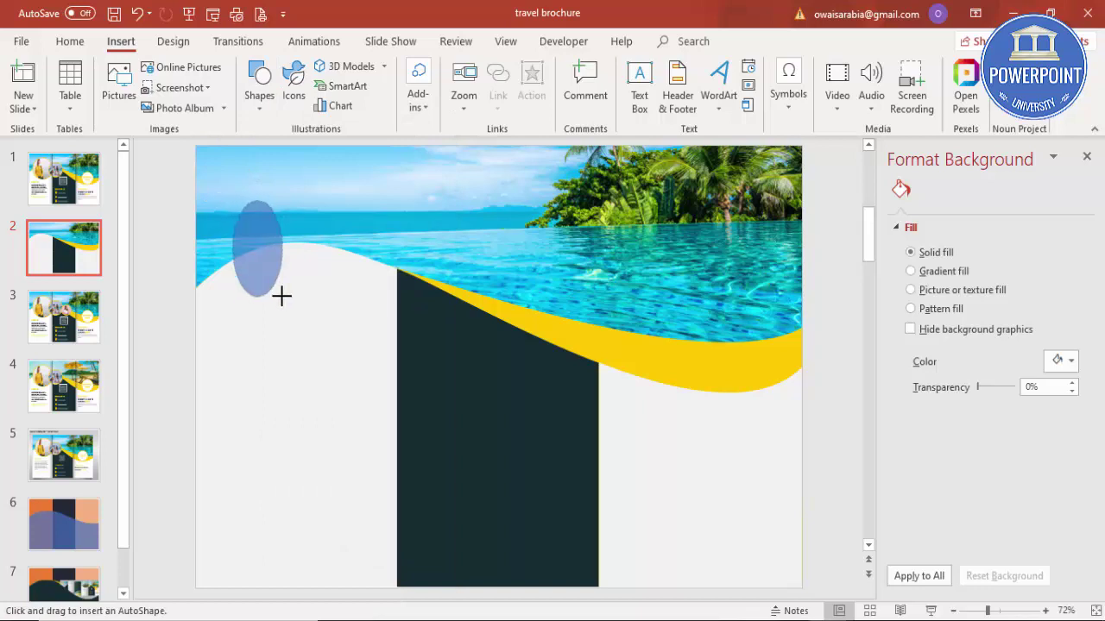
{"action": "left_click_drag", "start_coordinate": [282, 296], "coordinate": [347, 387]}
{"action": "left_click_drag", "start_coordinate": [345, 314], "coordinate": [318, 284]}
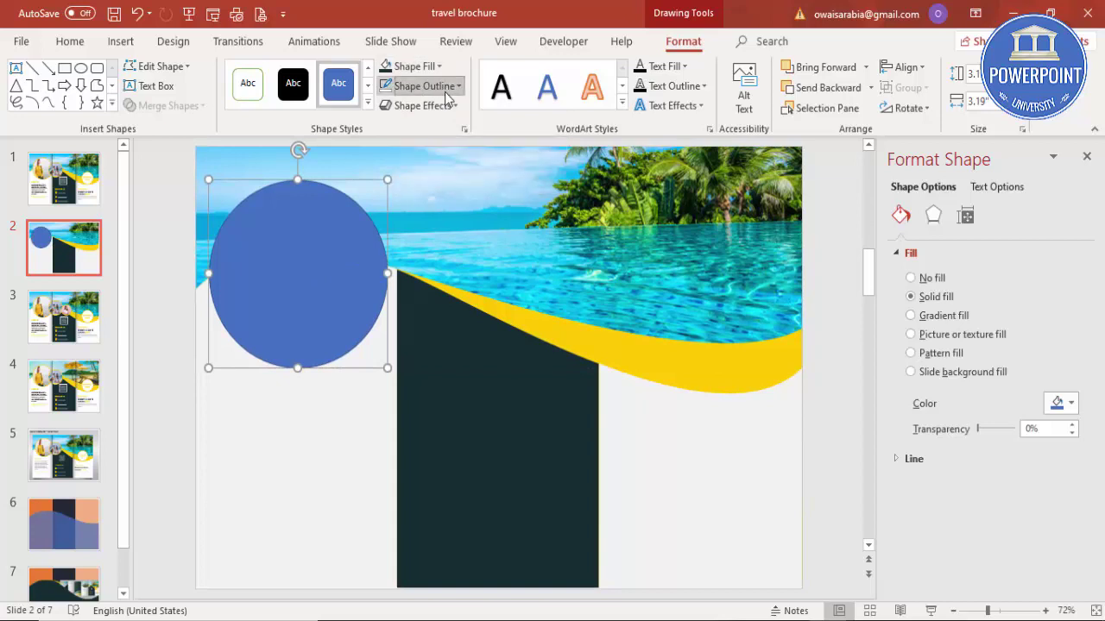
- Give the circle a yellow outline with 6 pt weight
{"action": "left_click", "coordinate": [443, 87]}
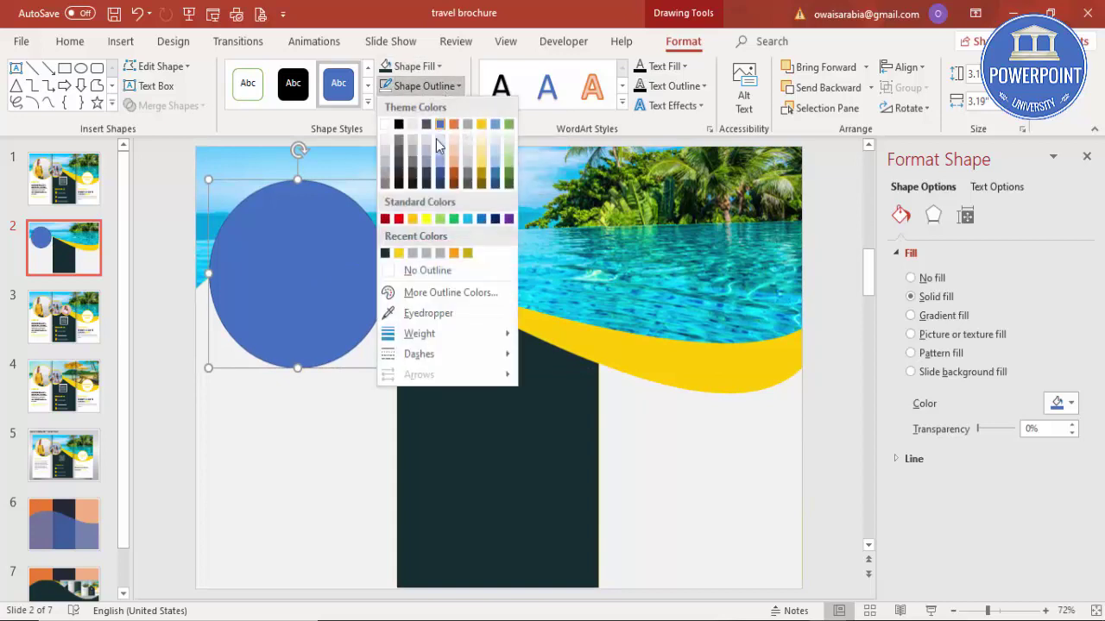
{"action": "left_click", "coordinate": [397, 254]}
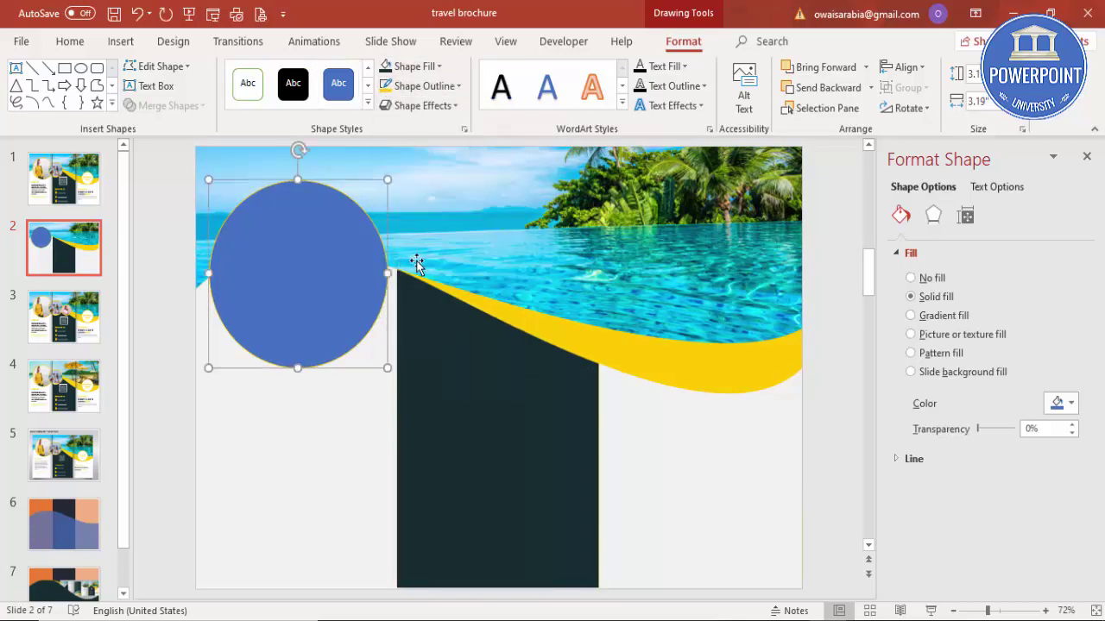
{"action": "left_click", "coordinate": [439, 87]}
{"action": "mouse_move", "coordinate": [458, 344]}
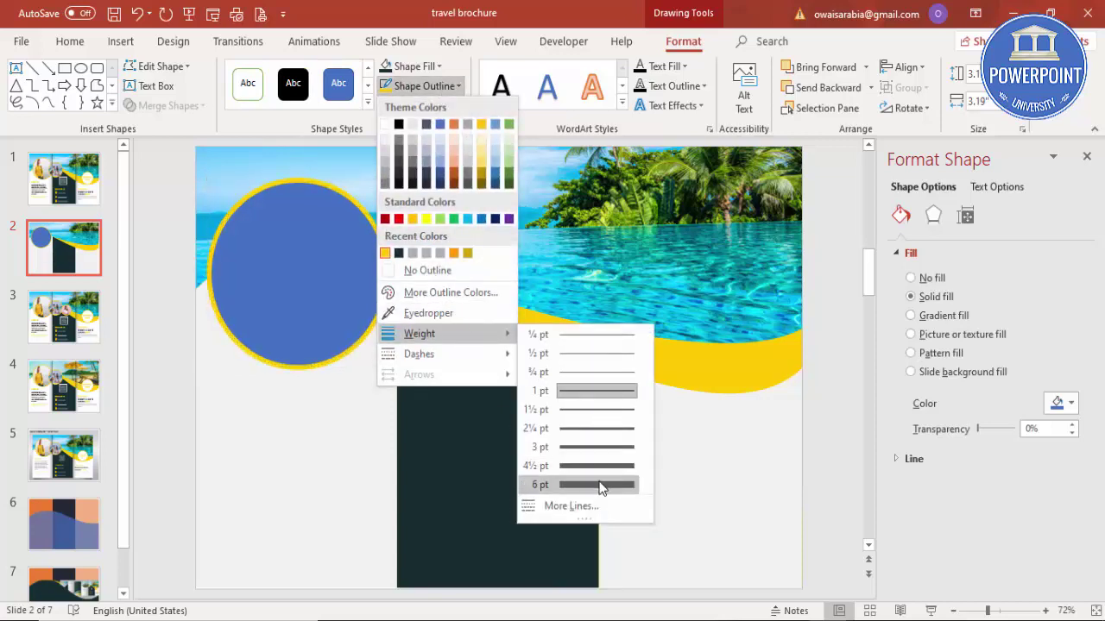
{"action": "left_click", "coordinate": [599, 484]}
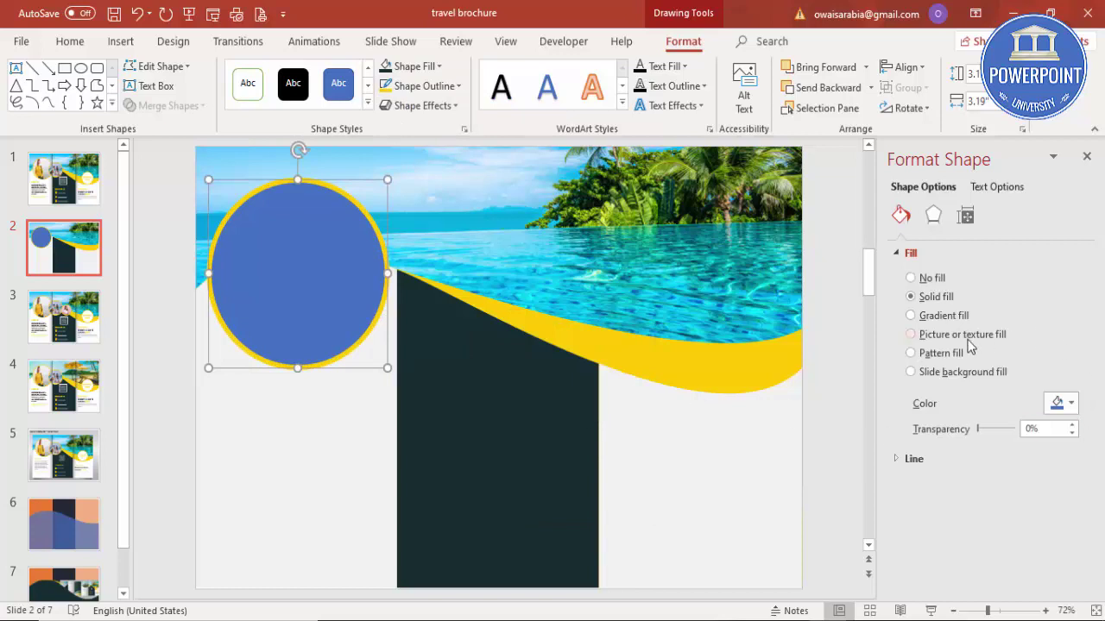
- Fill the yellow-outlined circle with the photo of the woman in a yellow sweater
{"action": "left_click", "coordinate": [910, 335]}
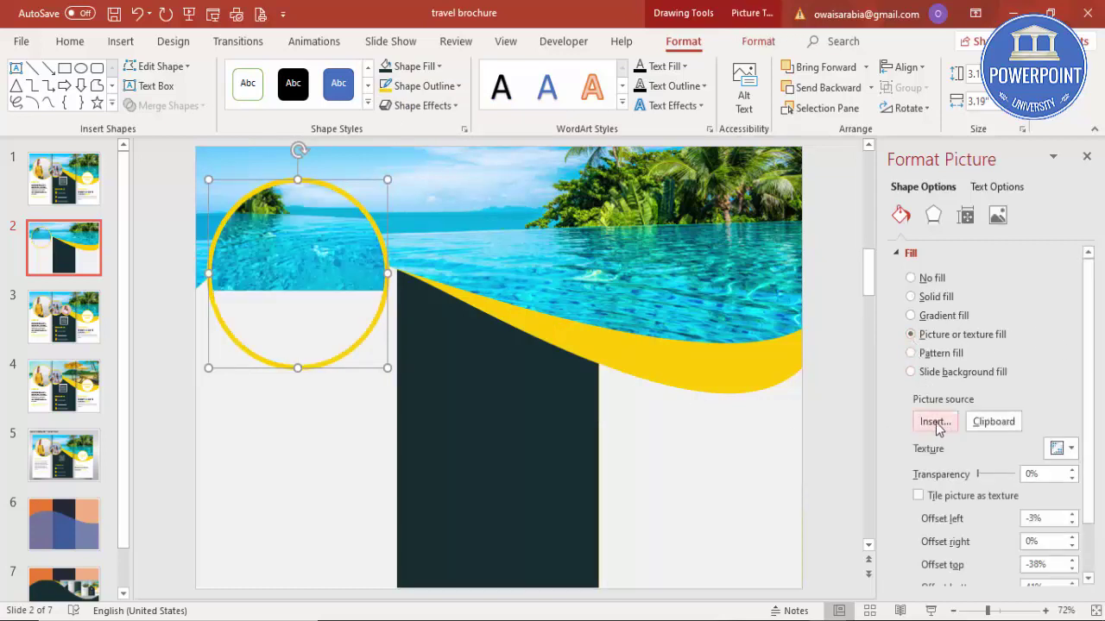
{"action": "left_click", "coordinate": [934, 420]}
{"action": "left_click", "coordinate": [633, 277]}
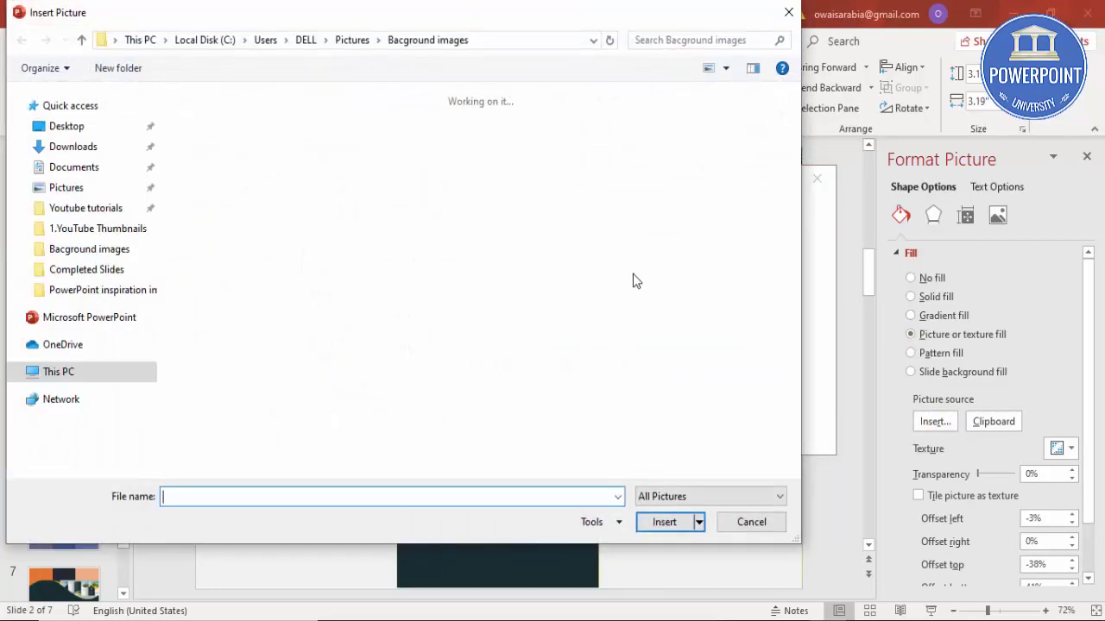
{"action": "scroll", "coordinate": [440, 269], "scroll_direction": "up", "scroll_amount": 5}
{"action": "left_click", "coordinate": [545, 288]}
{"action": "double_click", "coordinate": [545, 288]}
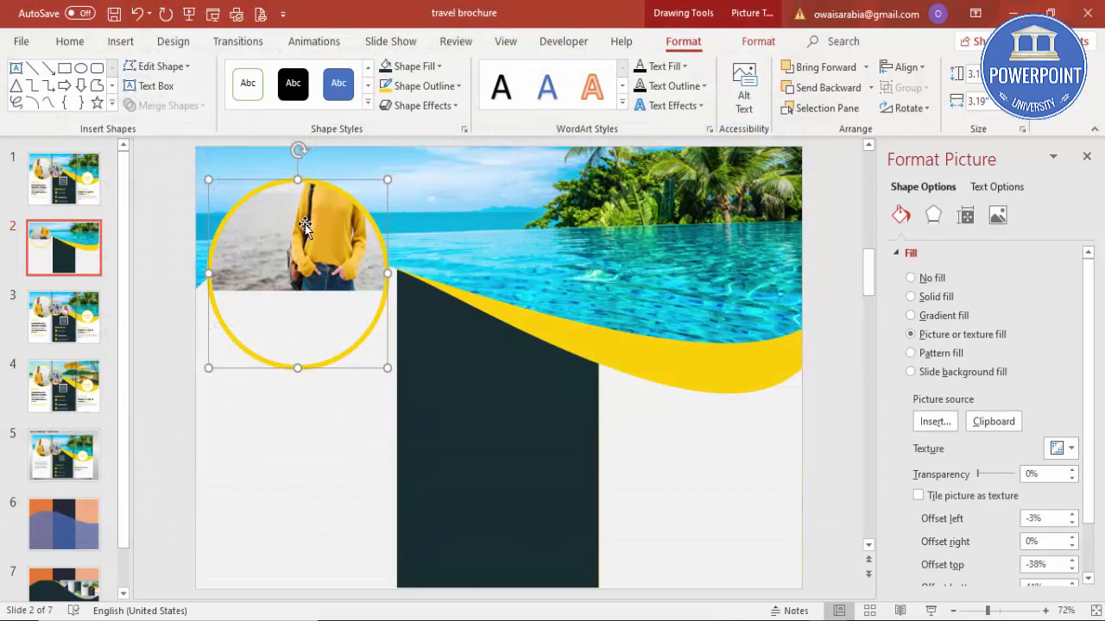
- Bring the circular photo to the front and nudge it slightly into place
{"action": "left_click", "coordinate": [758, 41]}
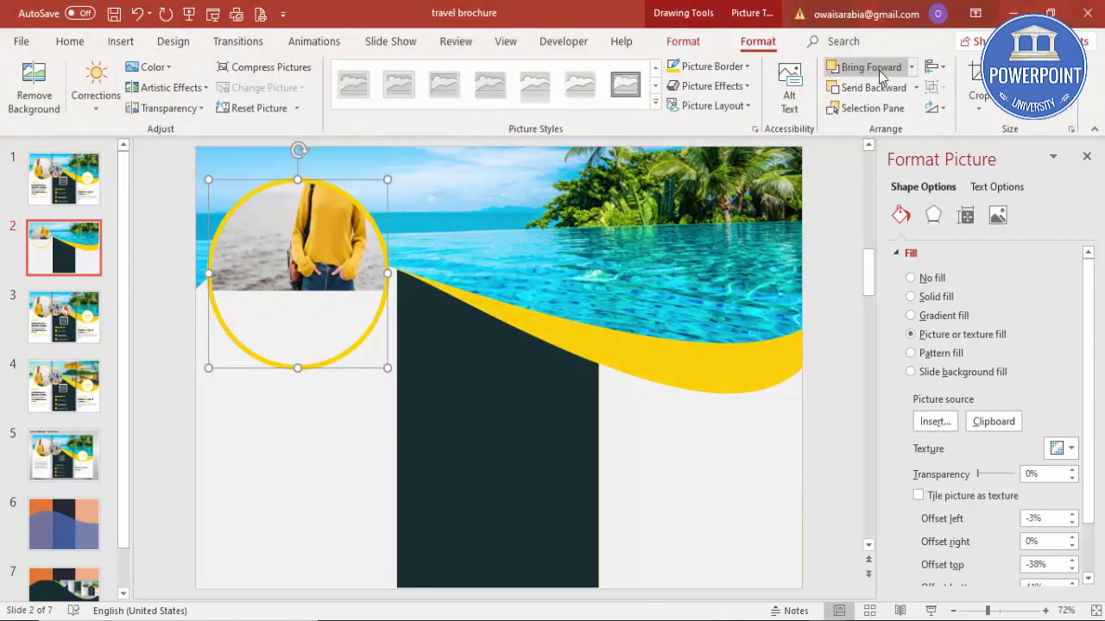
{"action": "left_click", "coordinate": [913, 68]}
{"action": "left_click", "coordinate": [863, 109]}
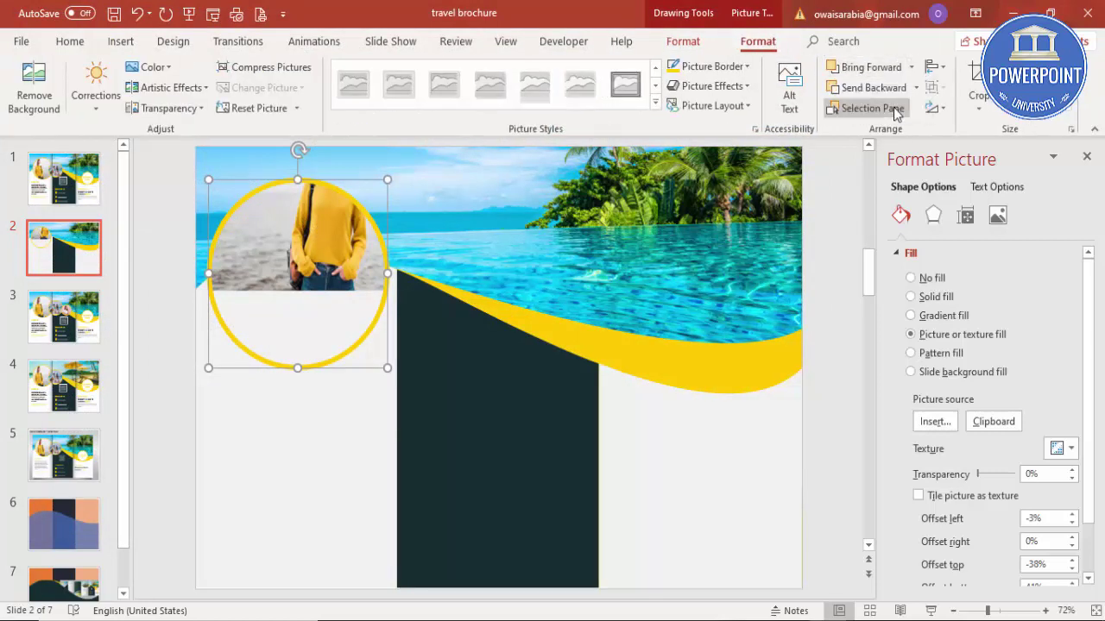
{"action": "left_click", "coordinate": [910, 67]}
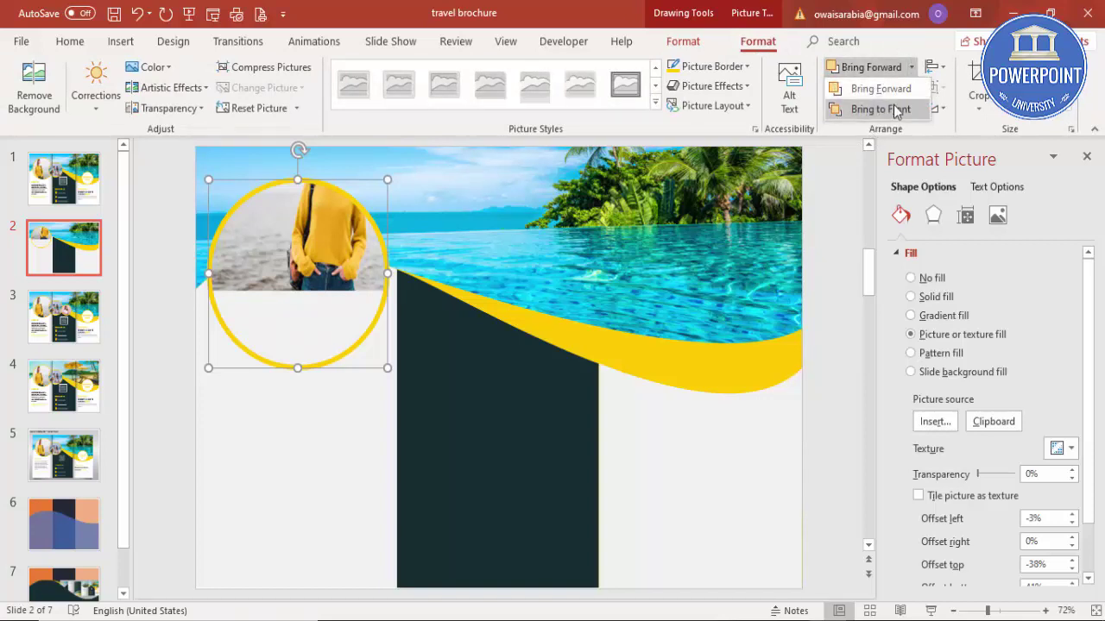
{"action": "left_click", "coordinate": [872, 109]}
{"action": "left_click", "coordinate": [273, 488]}
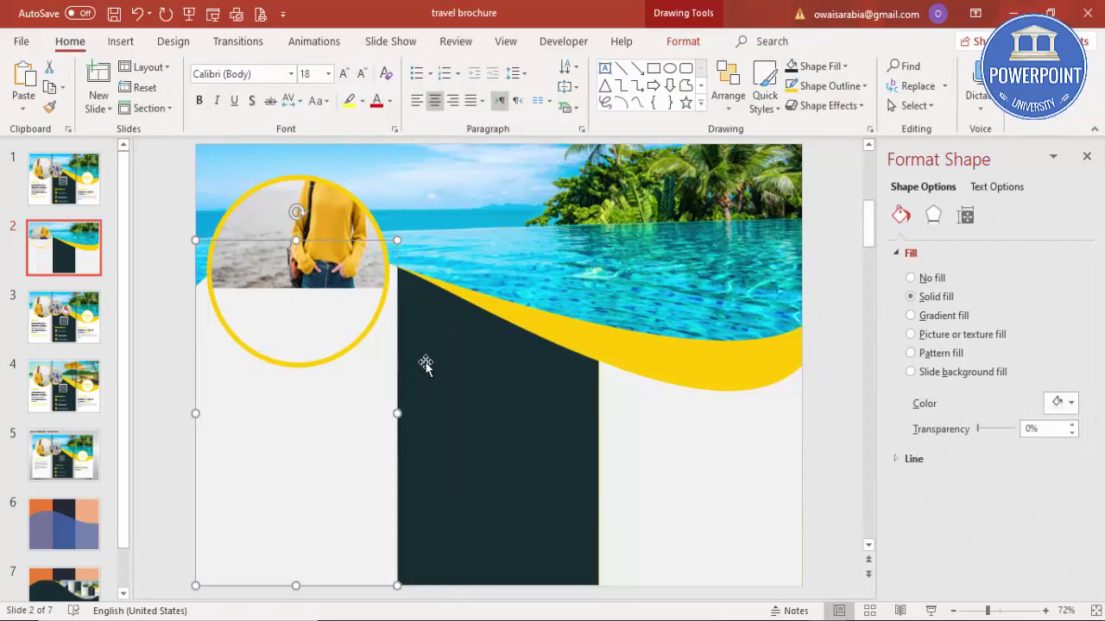
{"action": "left_click", "coordinate": [344, 220]}
{"action": "mouse_move", "coordinate": [340, 216]}
{"action": "left_mouse_down"}
{"action": "mouse_move", "coordinate": [297, 211]}
{"action": "mouse_move", "coordinate": [341, 194]}
{"action": "left_mouse_up"}
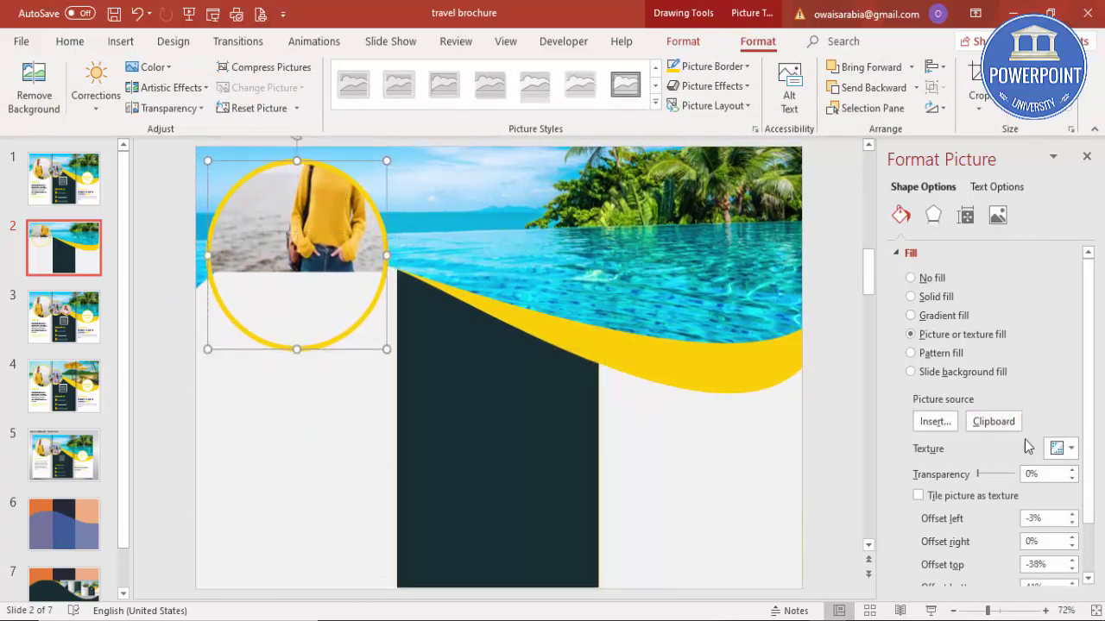
- Set the picture fill's left, top and bottom offsets to 0
{"action": "scroll", "coordinate": [1094, 462], "scroll_direction": "down", "scroll_amount": 1}
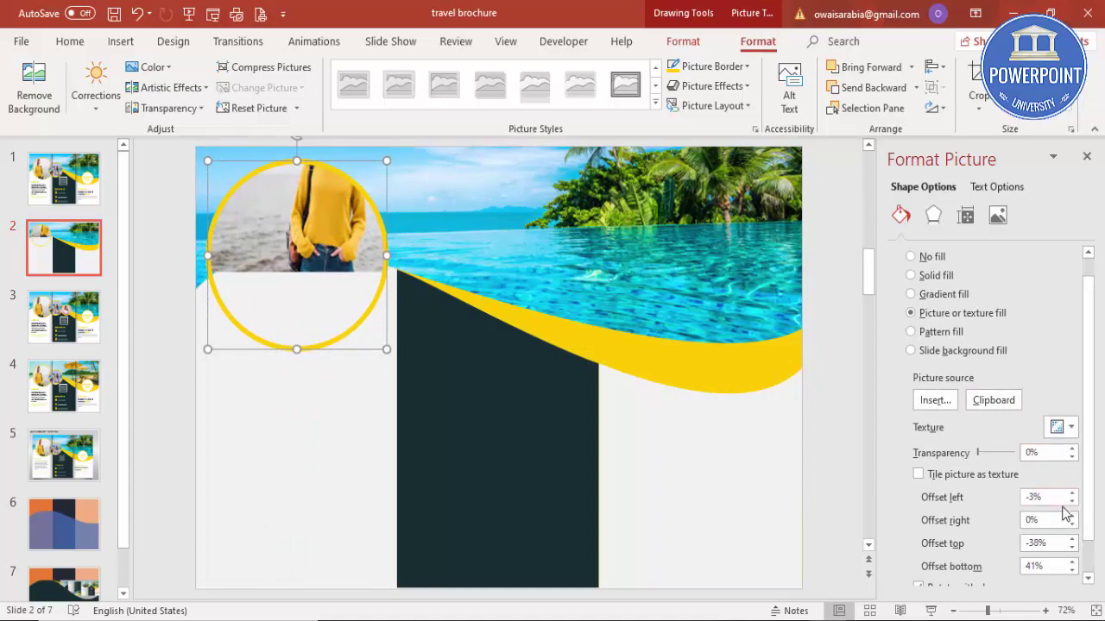
{"action": "left_click_drag", "start_coordinate": [1059, 503], "coordinate": [976, 492]}
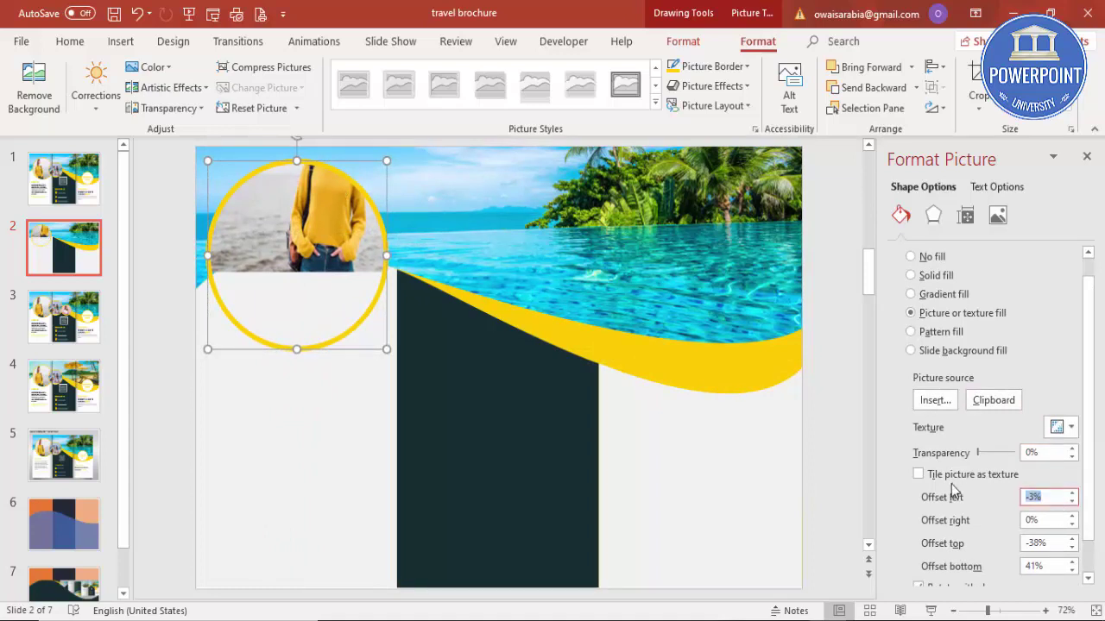
{"action": "type", "text": "0"}
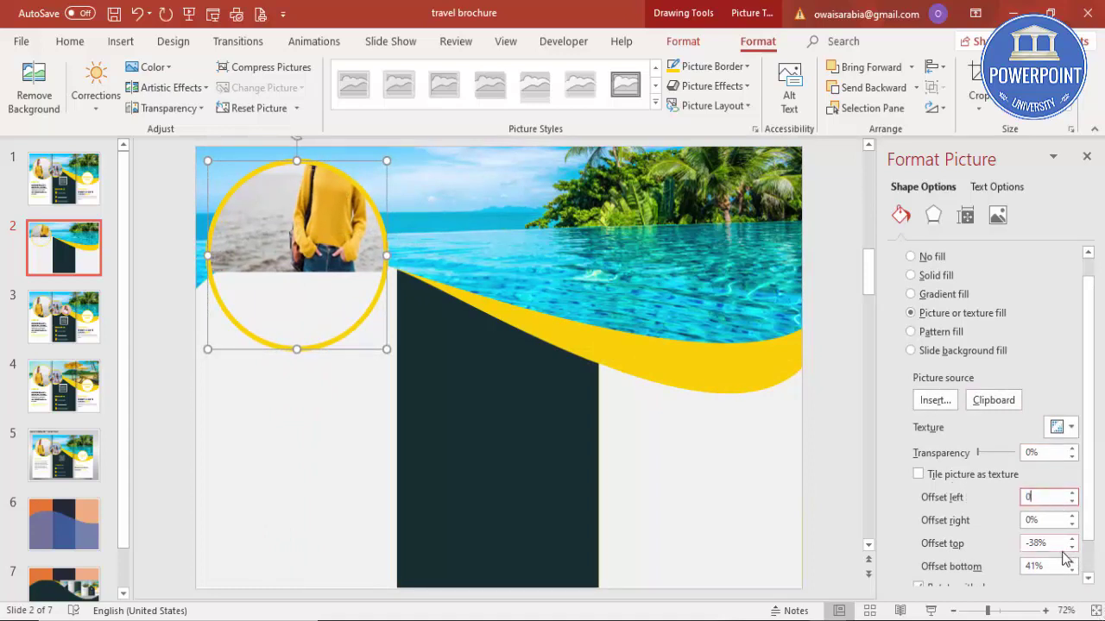
{"action": "left_click_drag", "start_coordinate": [1051, 542], "coordinate": [978, 554]}
{"action": "type", "text": "0"}
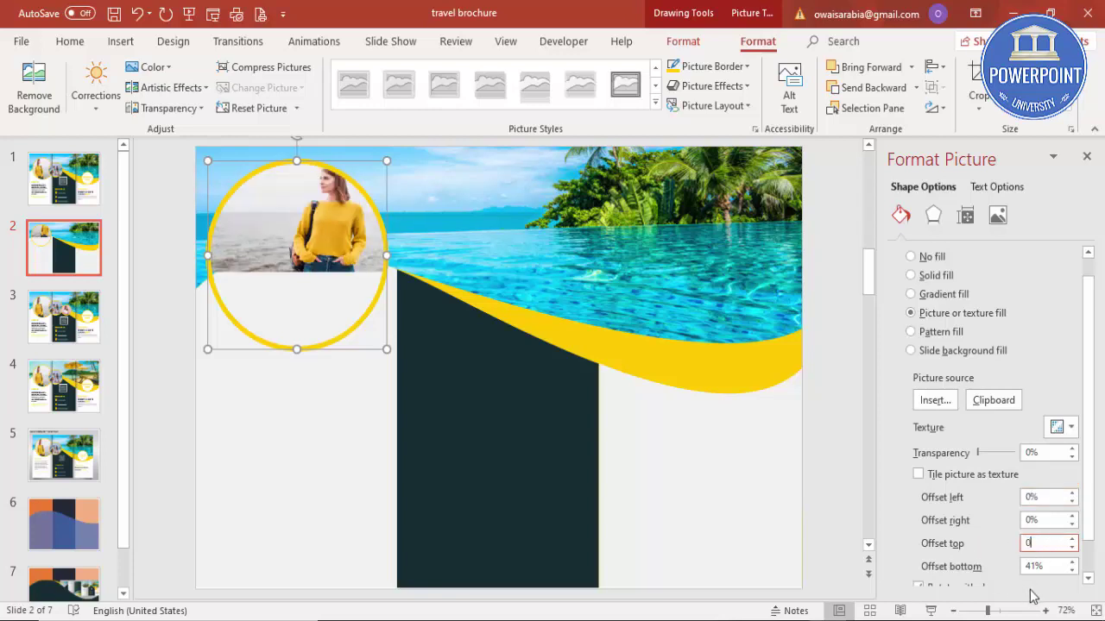
{"action": "key", "text": "Tab"}
{"action": "type", "text": "0"}
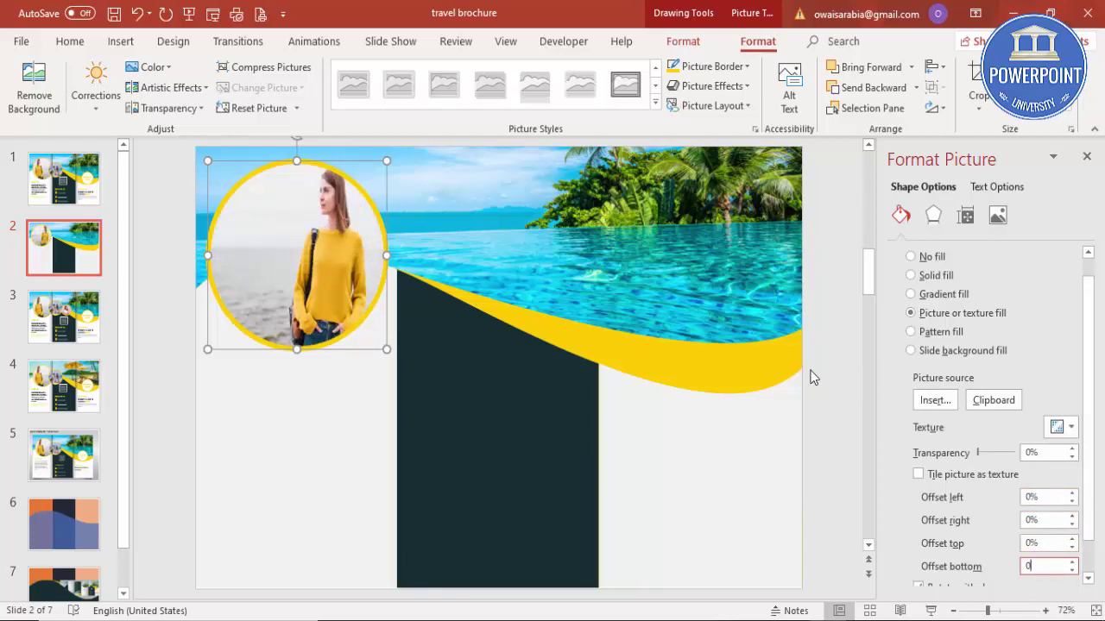
{"action": "left_click", "coordinate": [522, 169]}
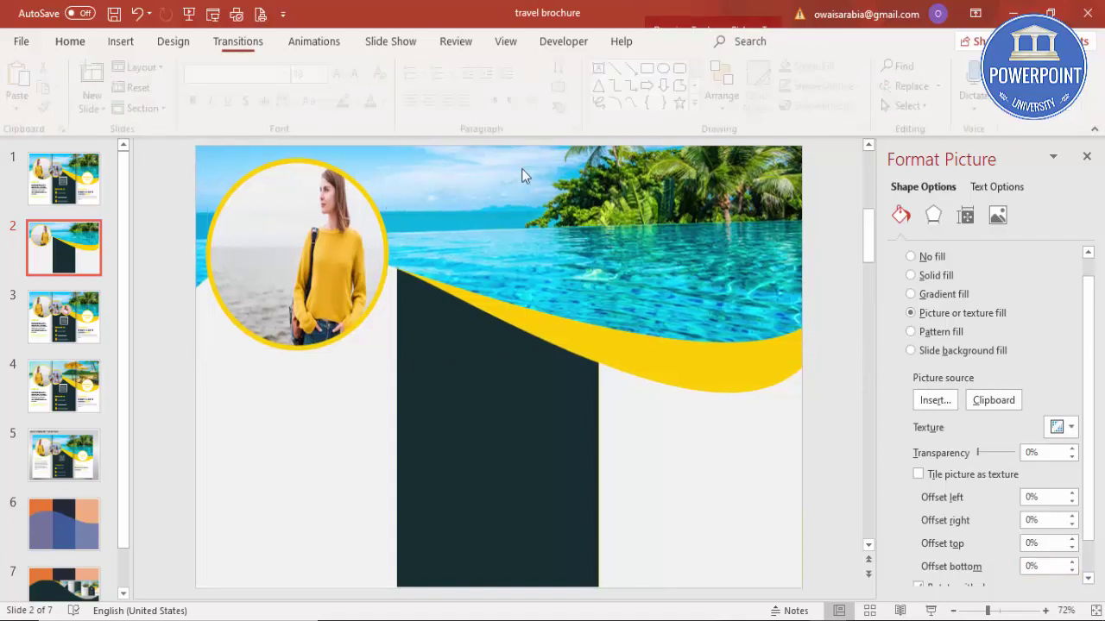
- Flip the circular photo horizontally to mirror the woman
{"action": "left_click", "coordinate": [266, 223]}
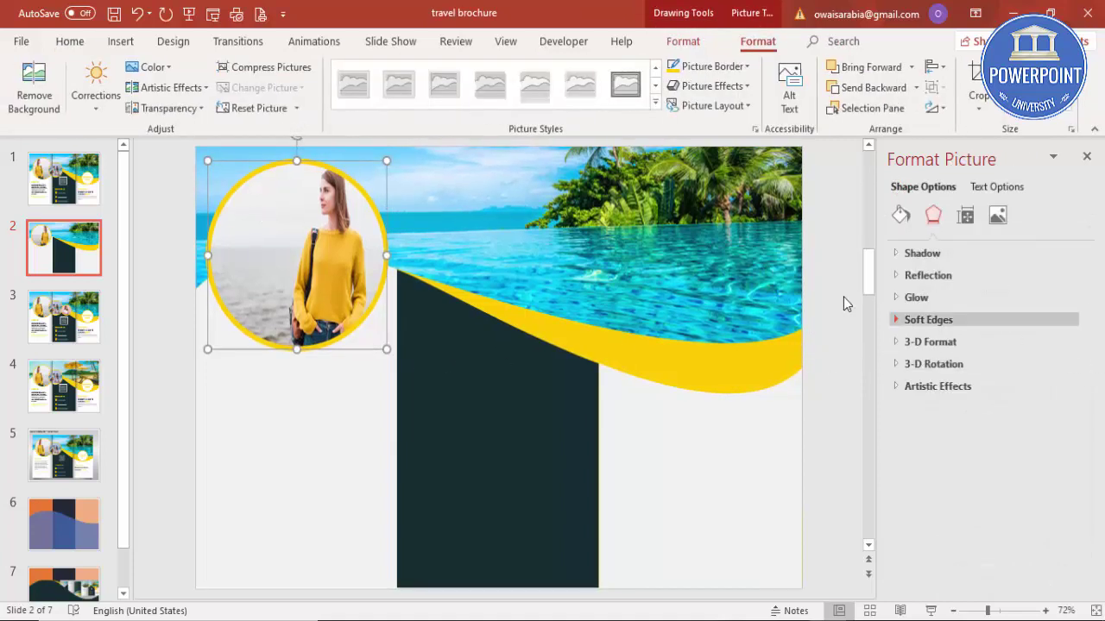
{"action": "left_click", "coordinate": [934, 108]}
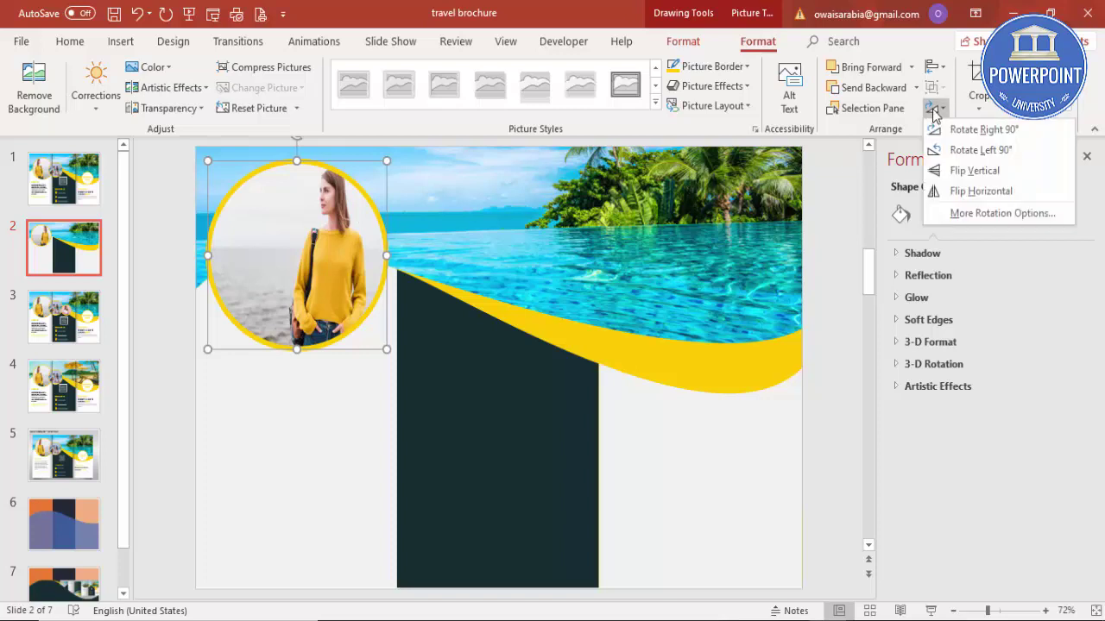
{"action": "left_click", "coordinate": [980, 193]}
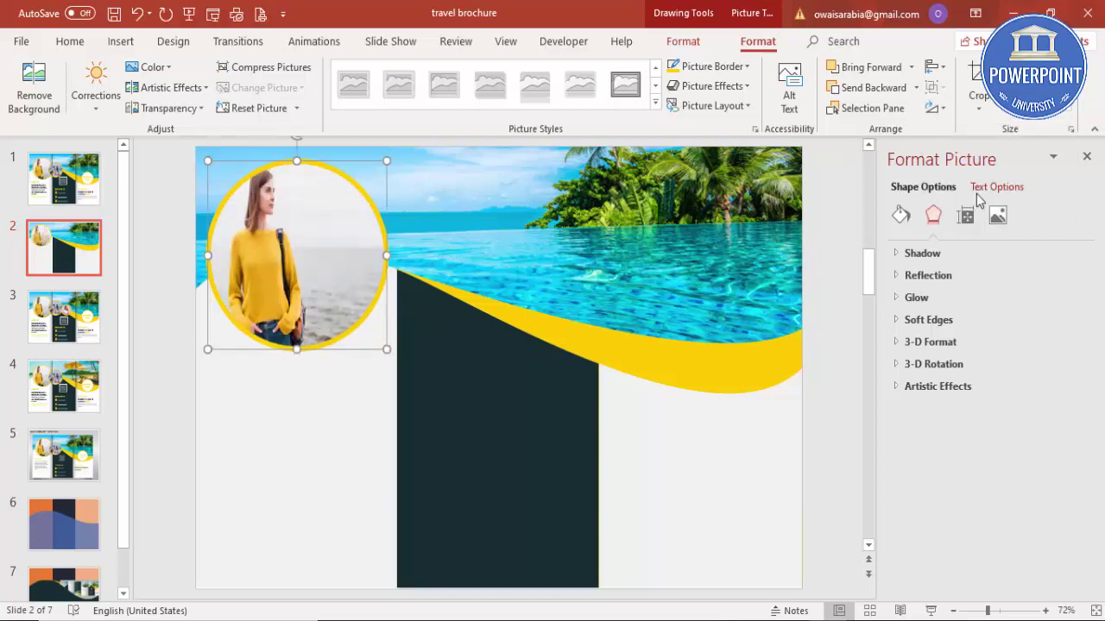
- Tune the fill offsets, right back to 0% and left lowered, to centre the woman
{"action": "left_click", "coordinate": [899, 218]}
{"action": "scroll", "coordinate": [1075, 431], "scroll_direction": "down", "scroll_amount": 2}
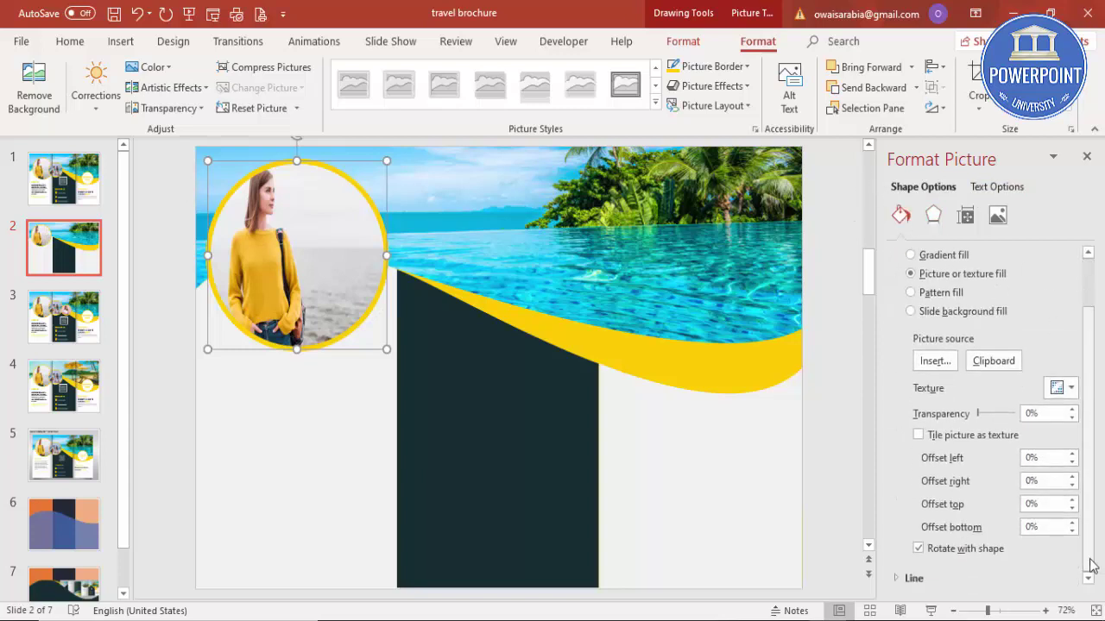
{"action": "left_click", "coordinate": [1072, 488]}
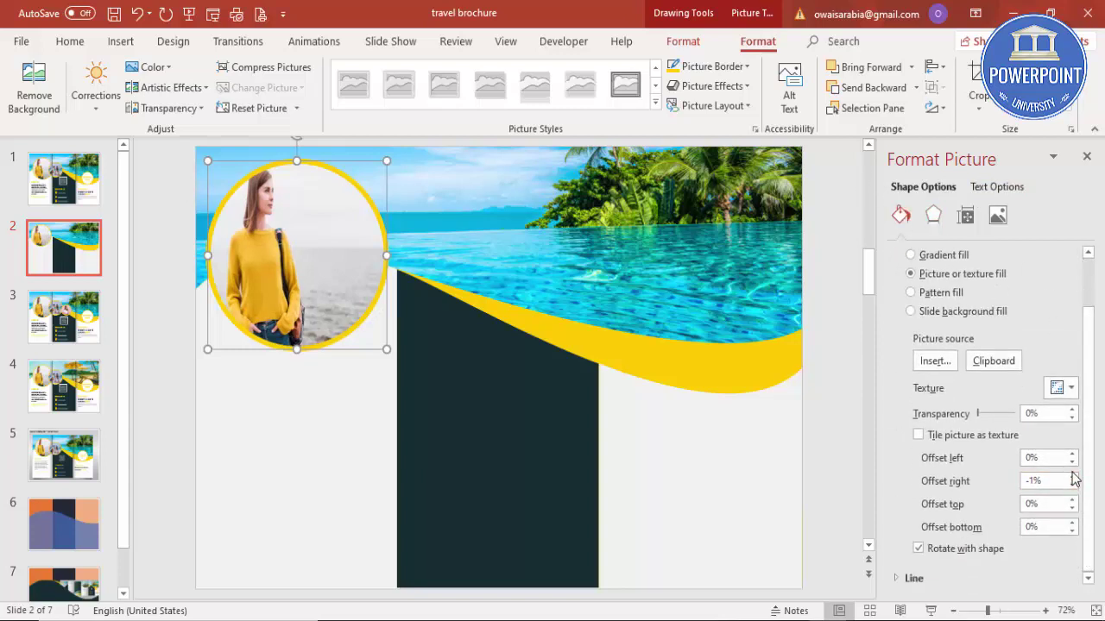
{"action": "left_click", "coordinate": [1072, 477]}
{"action": "left_click", "coordinate": [1073, 477]}
{"action": "left_click", "coordinate": [1073, 478]}
{"action": "left_click", "coordinate": [1072, 487]}
{"action": "left_click", "coordinate": [1072, 487]}
{"action": "left_click", "coordinate": [1072, 487]}
{"action": "left_click", "coordinate": [1072, 487]}
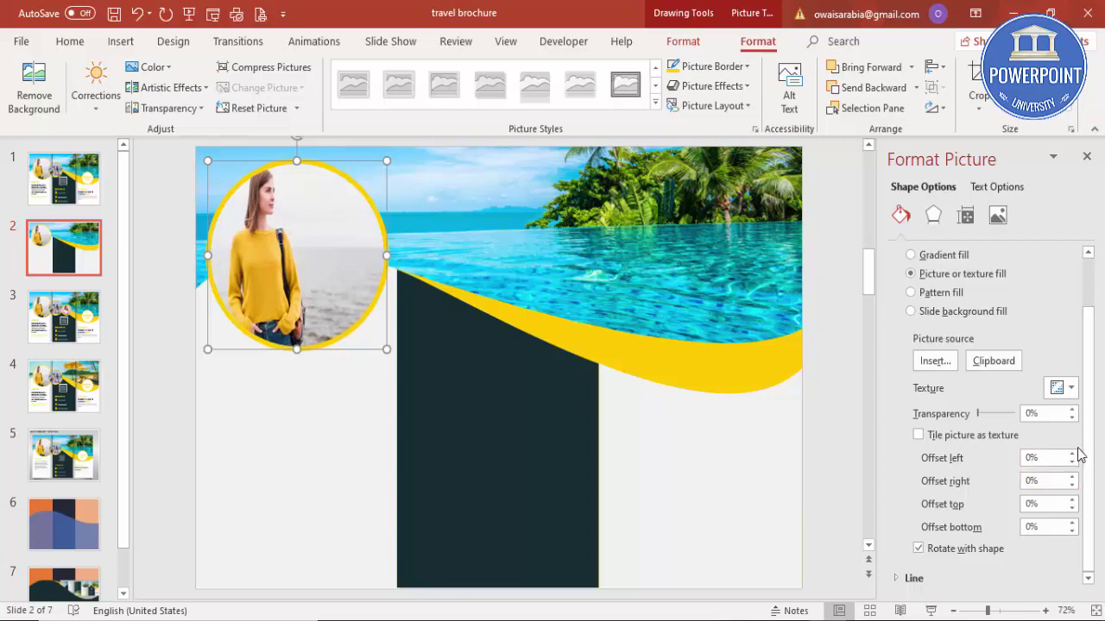
{"action": "left_click", "coordinate": [1073, 455]}
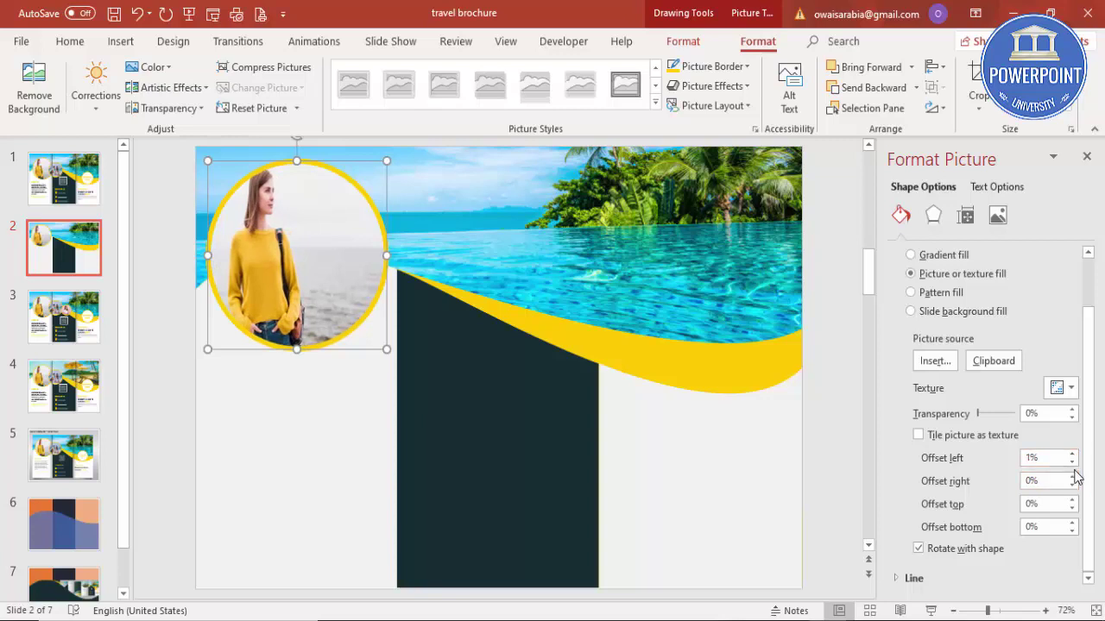
{"action": "left_click_drag", "start_coordinate": [1072, 464], "coordinate": [1072, 467]}
{"action": "left_click", "coordinate": [831, 384]}
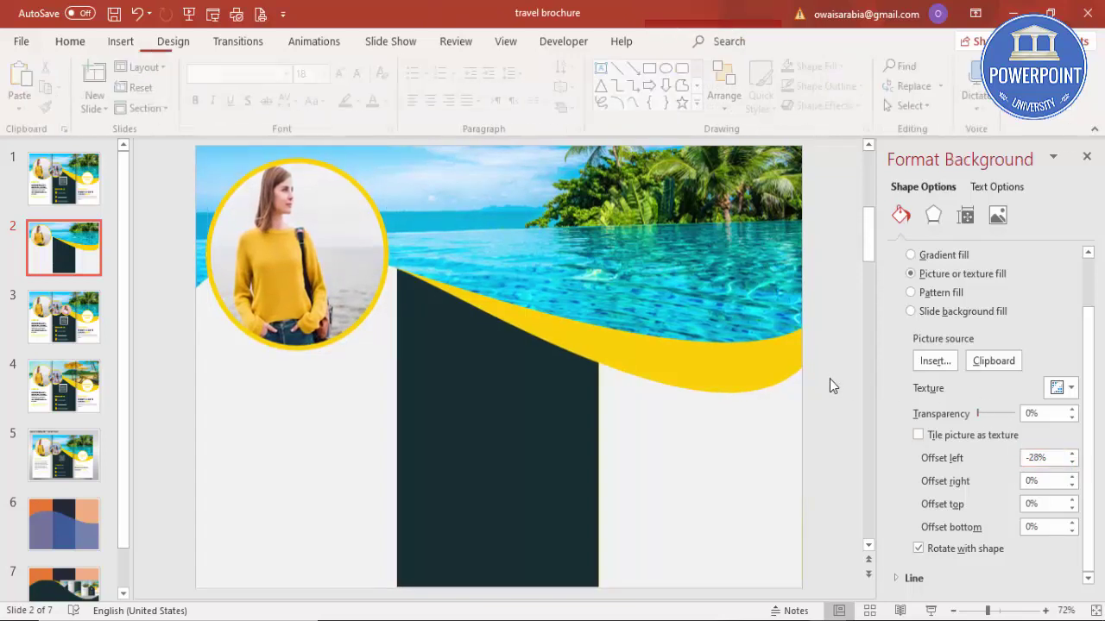
{"action": "left_click", "coordinate": [336, 240]}
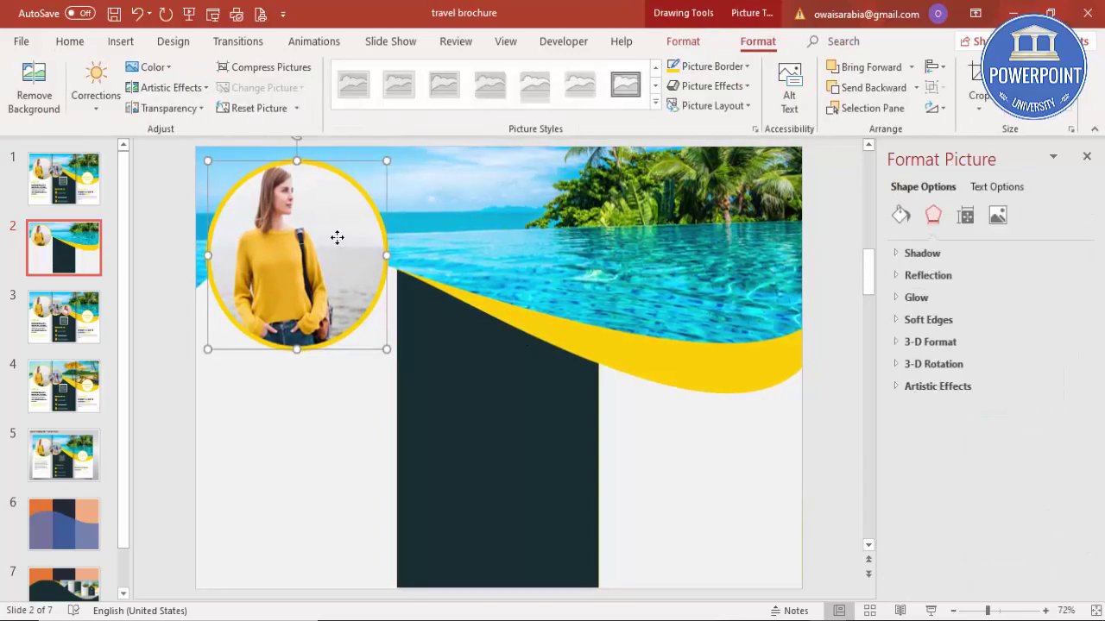
- Duplicate the circle photo, shrink the copy, and fill it with the family beach photo
{"action": "left_click_drag", "start_coordinate": [337, 237], "coordinate": [345, 247]}
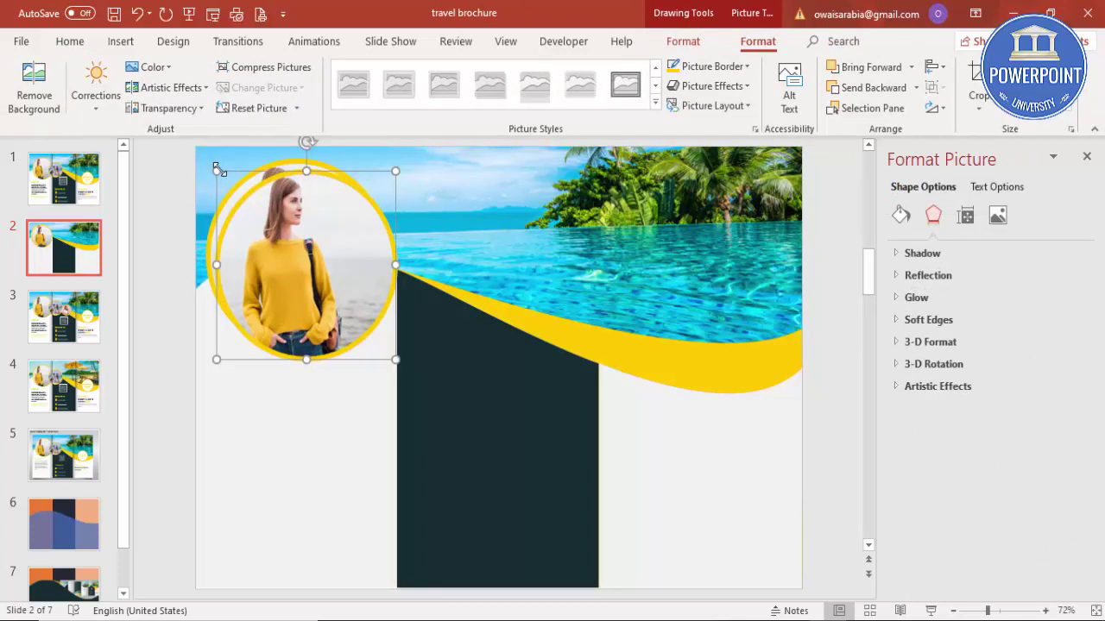
{"action": "left_click_drag", "start_coordinate": [217, 166], "coordinate": [429, 285]}
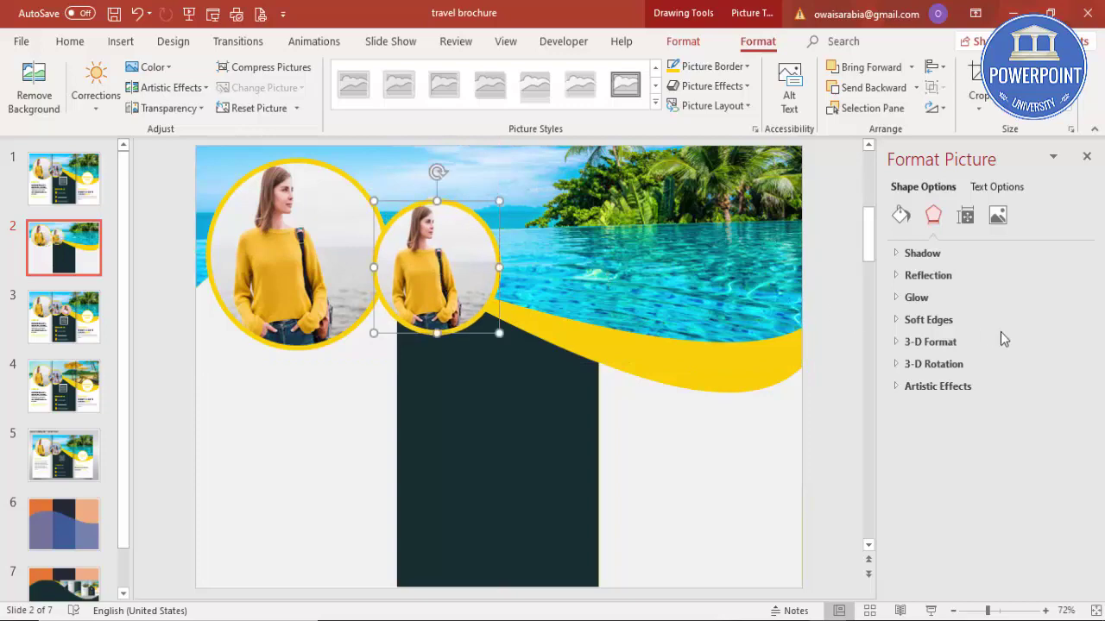
{"action": "left_click", "coordinate": [900, 215]}
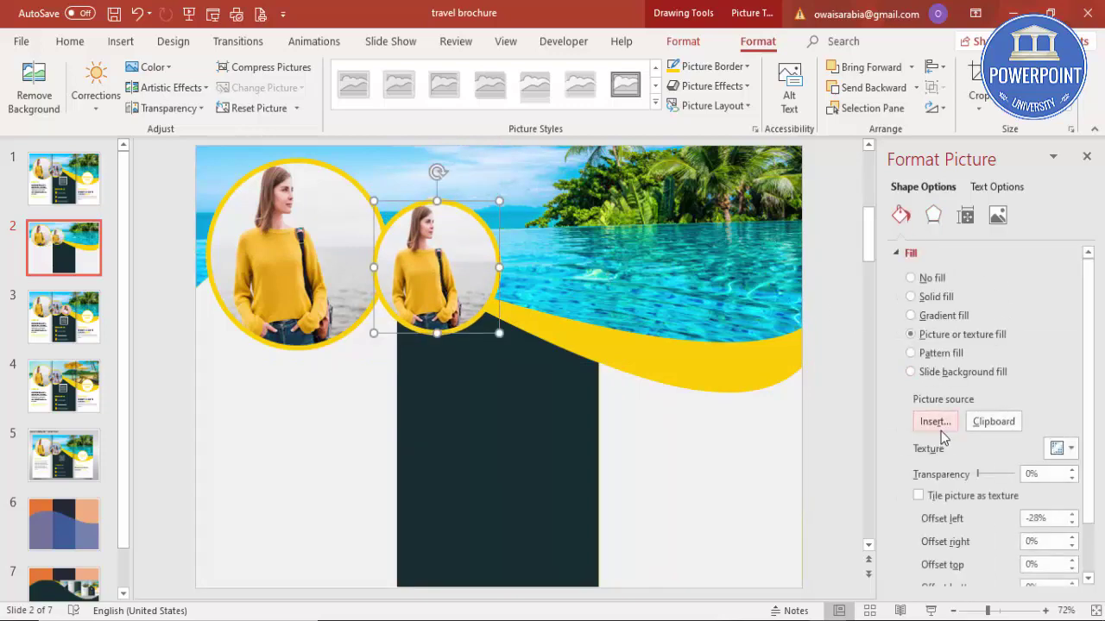
{"action": "left_click", "coordinate": [933, 423]}
{"action": "left_click", "coordinate": [419, 278]}
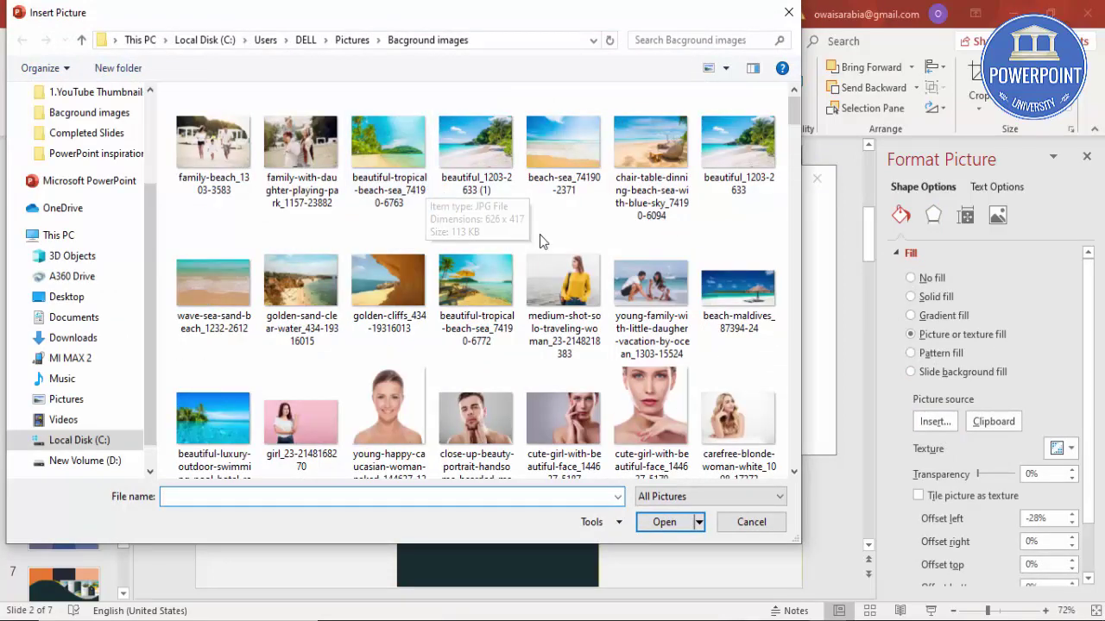
{"action": "double_click", "coordinate": [641, 287]}
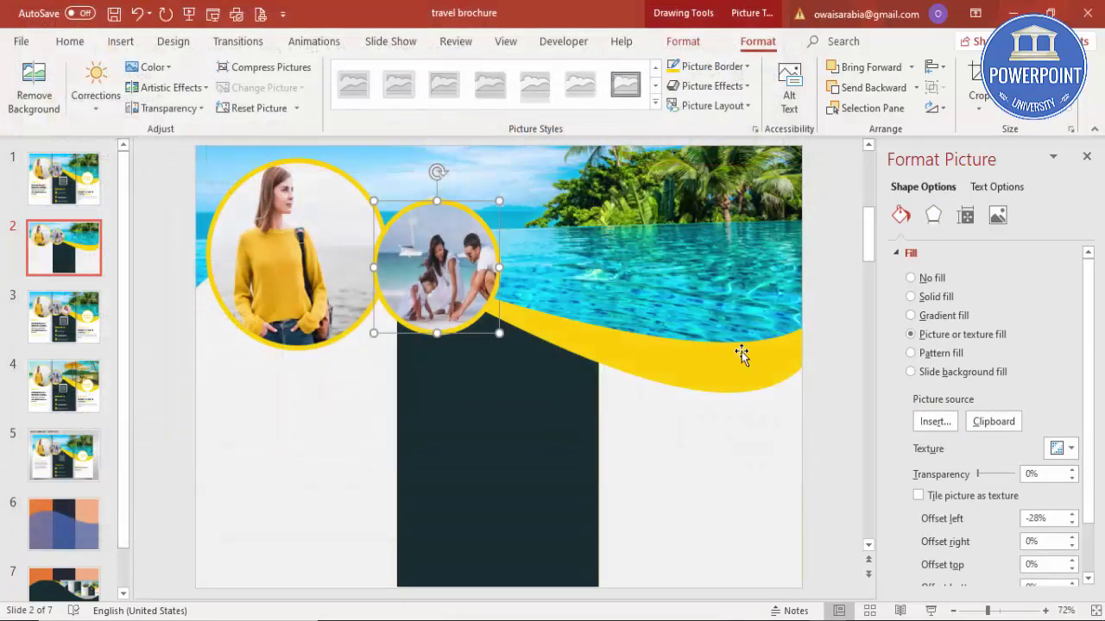
{"action": "left_click", "coordinate": [820, 371]}
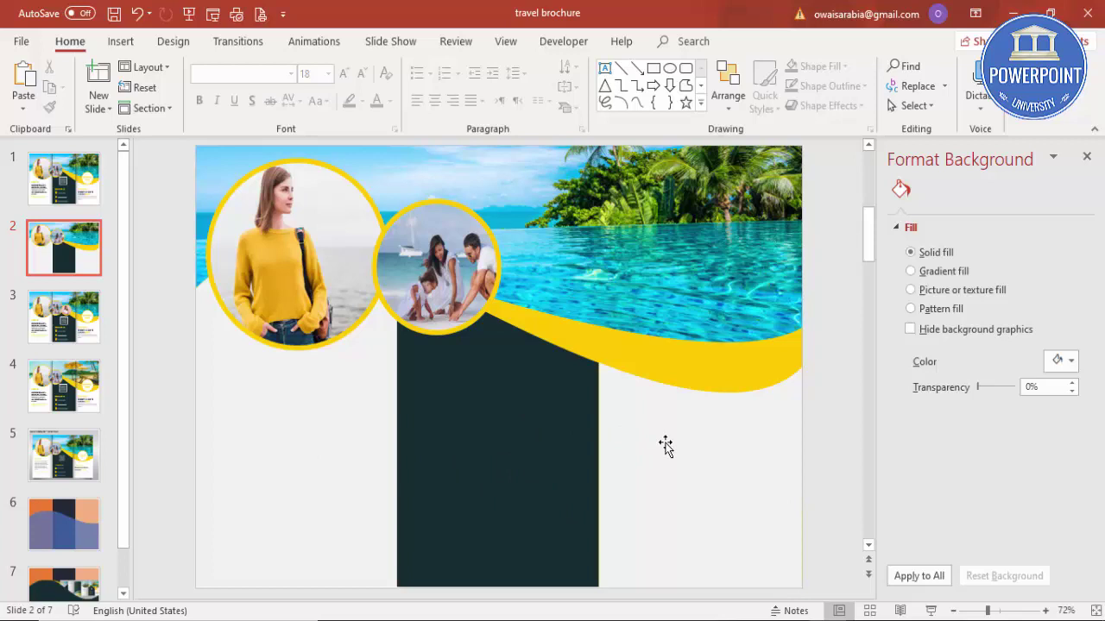
- Change the left and bottom light grey rectangles' fill to White
{"action": "left_click", "coordinate": [278, 464]}
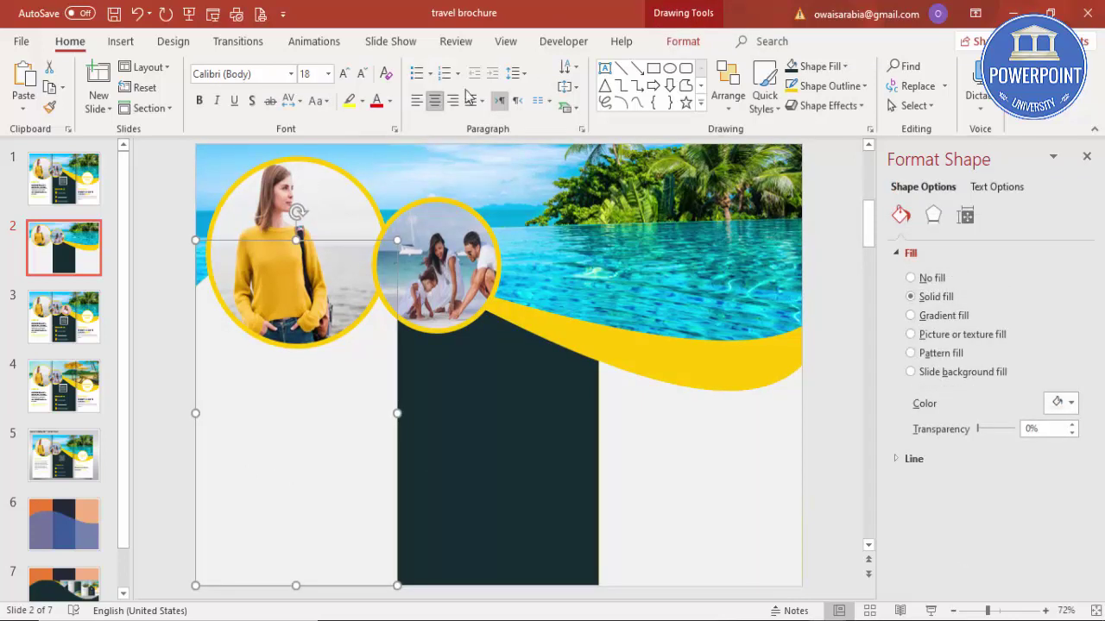
{"action": "left_click", "coordinate": [682, 43]}
{"action": "left_click", "coordinate": [436, 67]}
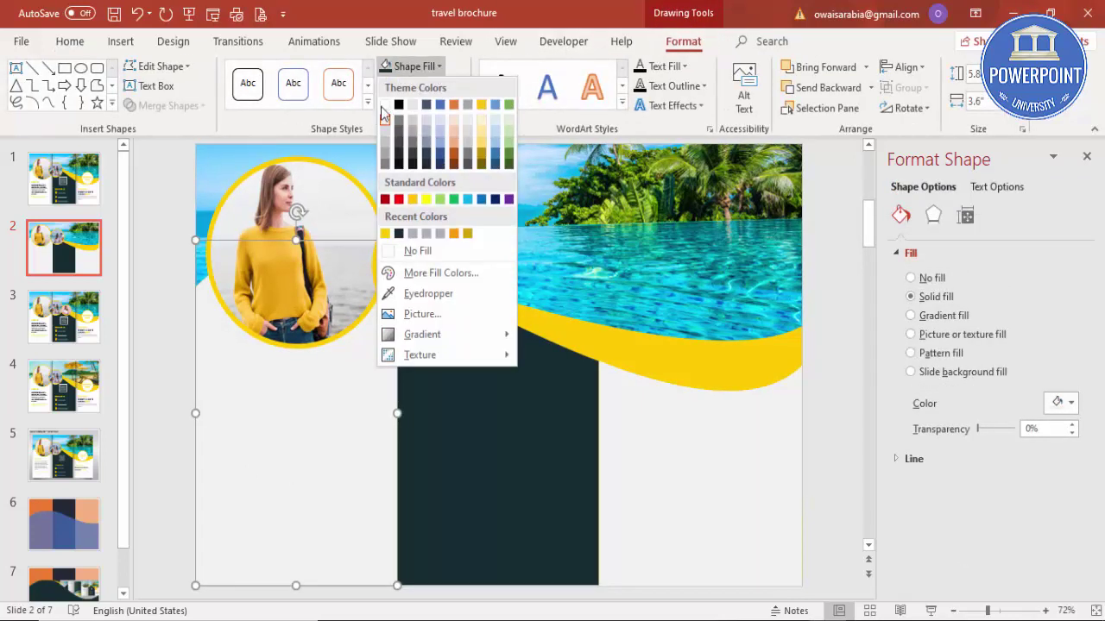
{"action": "left_click", "coordinate": [385, 106]}
{"action": "left_click", "coordinate": [662, 473]}
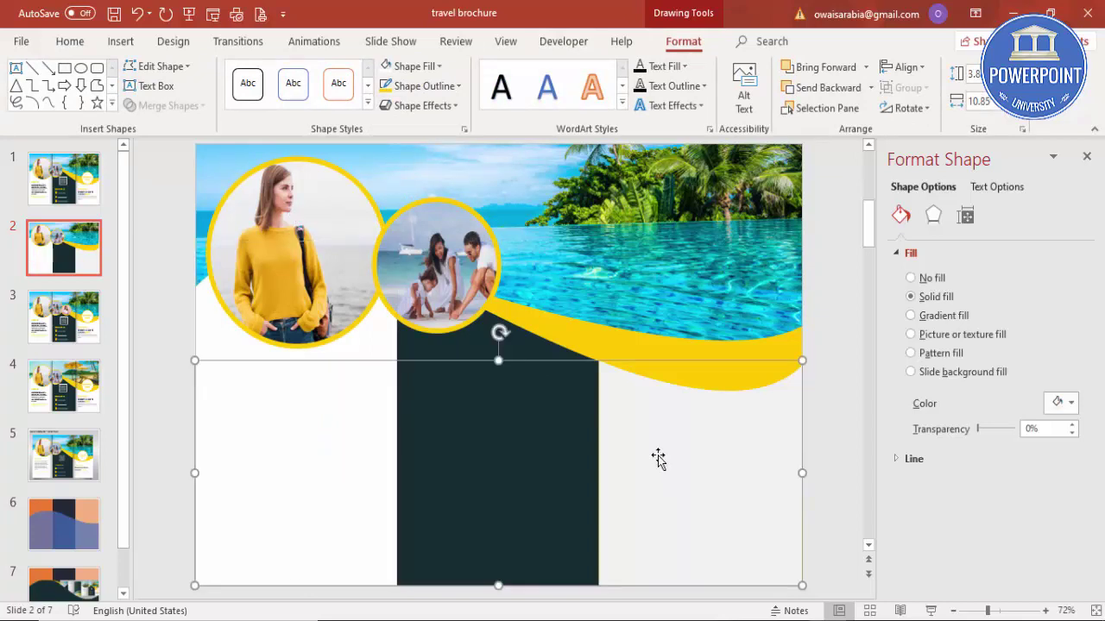
{"action": "left_click", "coordinate": [387, 67]}
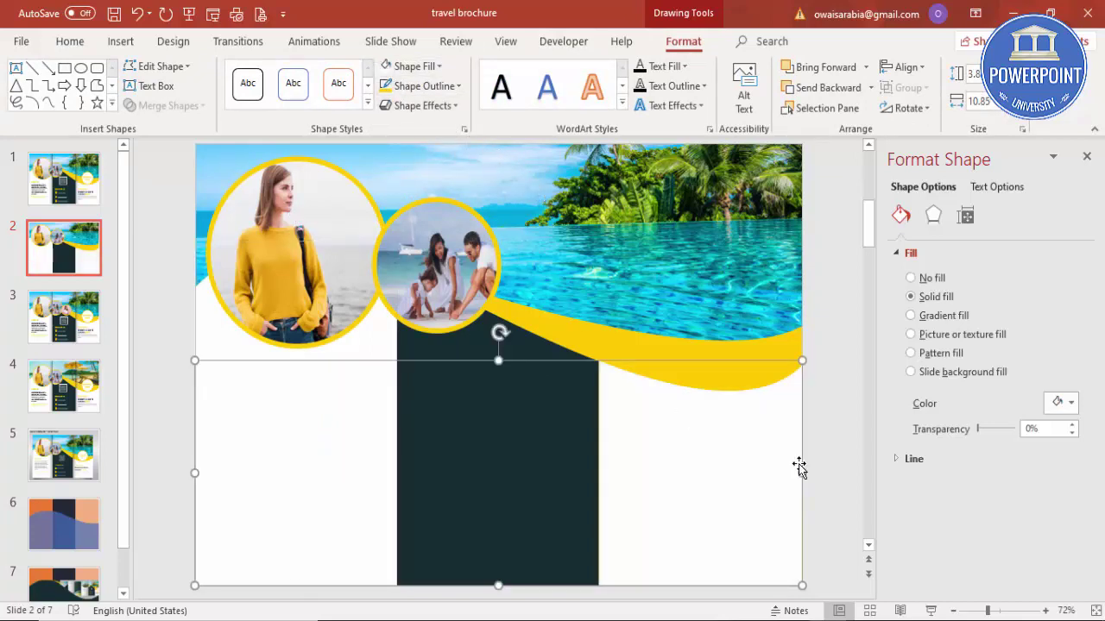
{"action": "left_click", "coordinate": [833, 466]}
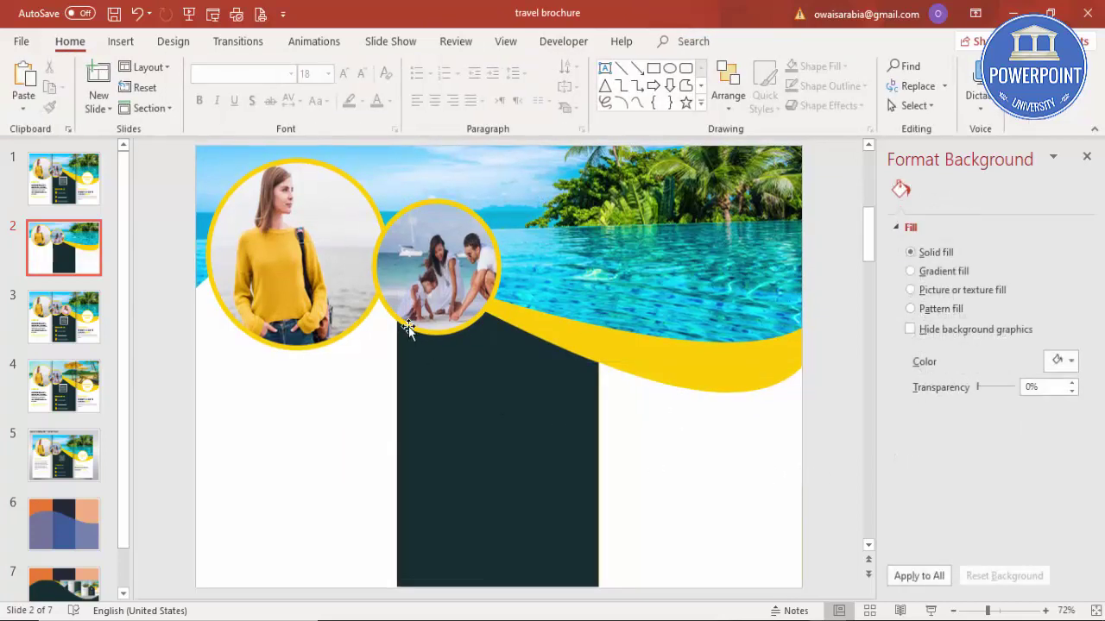
{"action": "left_click", "coordinate": [122, 43]}
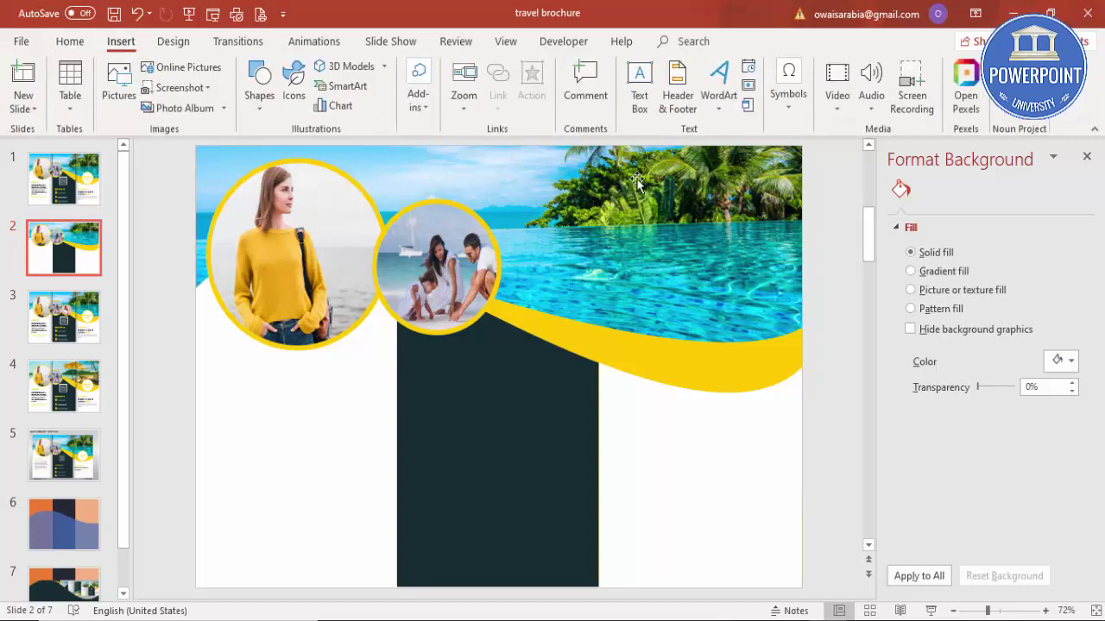
- Add a text box below the first circle reading 'ABOUT US'
{"action": "left_click", "coordinate": [635, 110]}
{"action": "left_click_drag", "start_coordinate": [207, 362], "coordinate": [337, 403]}
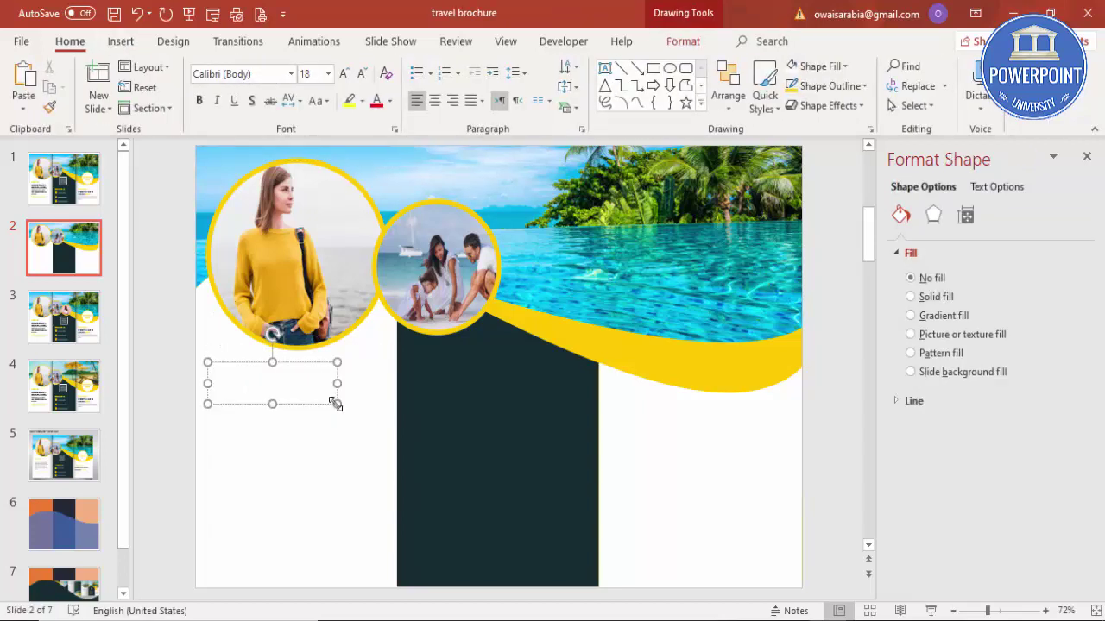
{"action": "type", "text": "ABOUT US"}
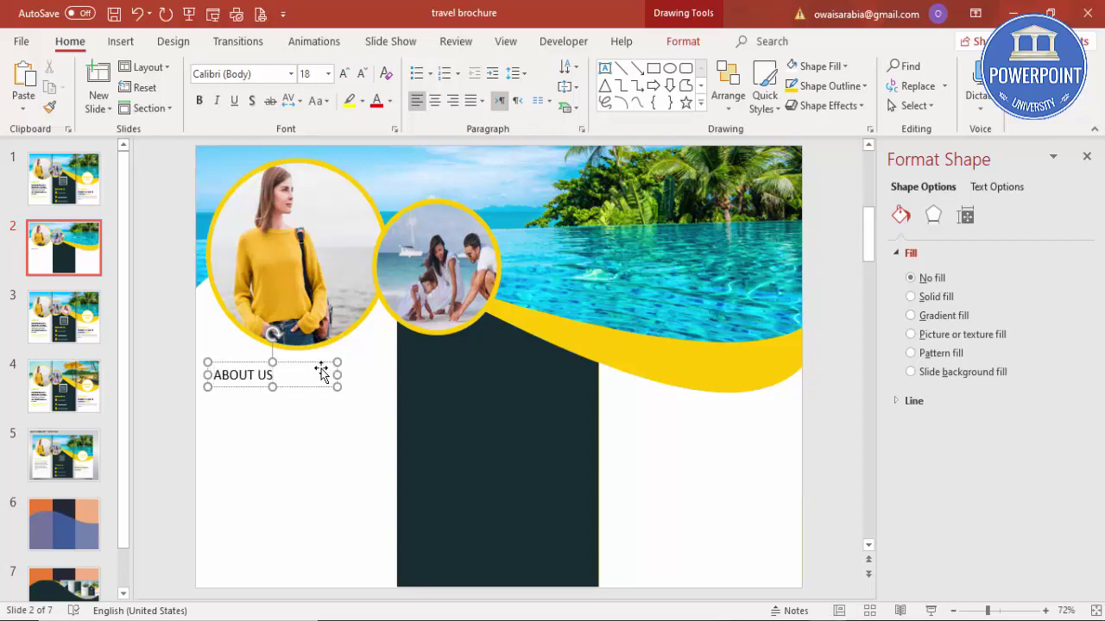
{"action": "left_click", "coordinate": [318, 361]}
- Format the ABOUT US heading as bold yellow Century Gothic
{"action": "left_click", "coordinate": [279, 377]}
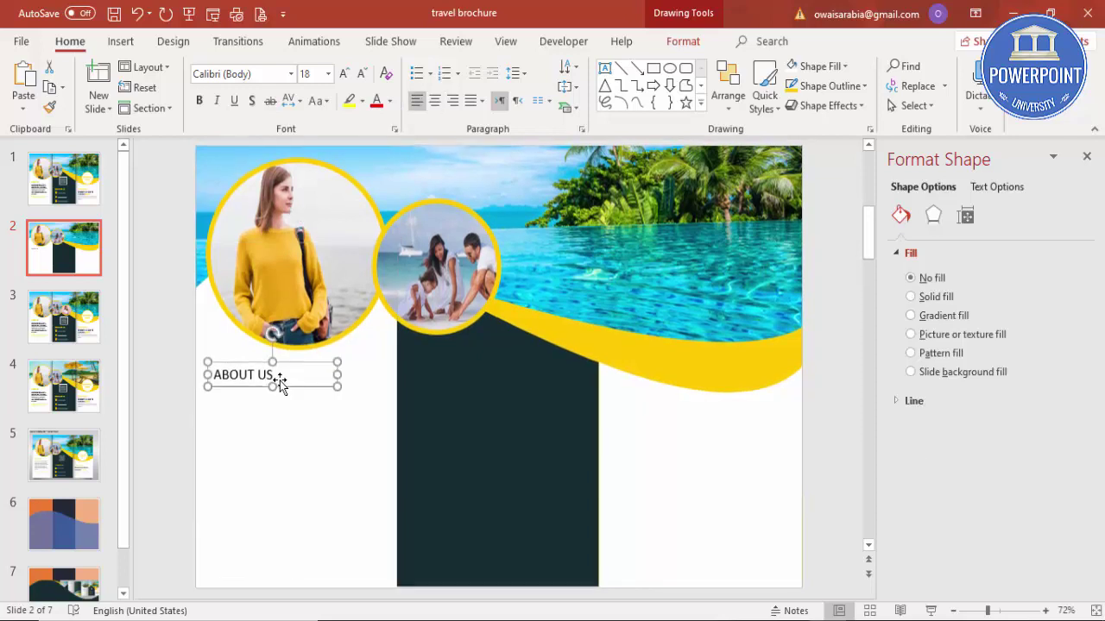
{"action": "left_click", "coordinate": [267, 73]}
{"action": "type", "text": "Cent"}
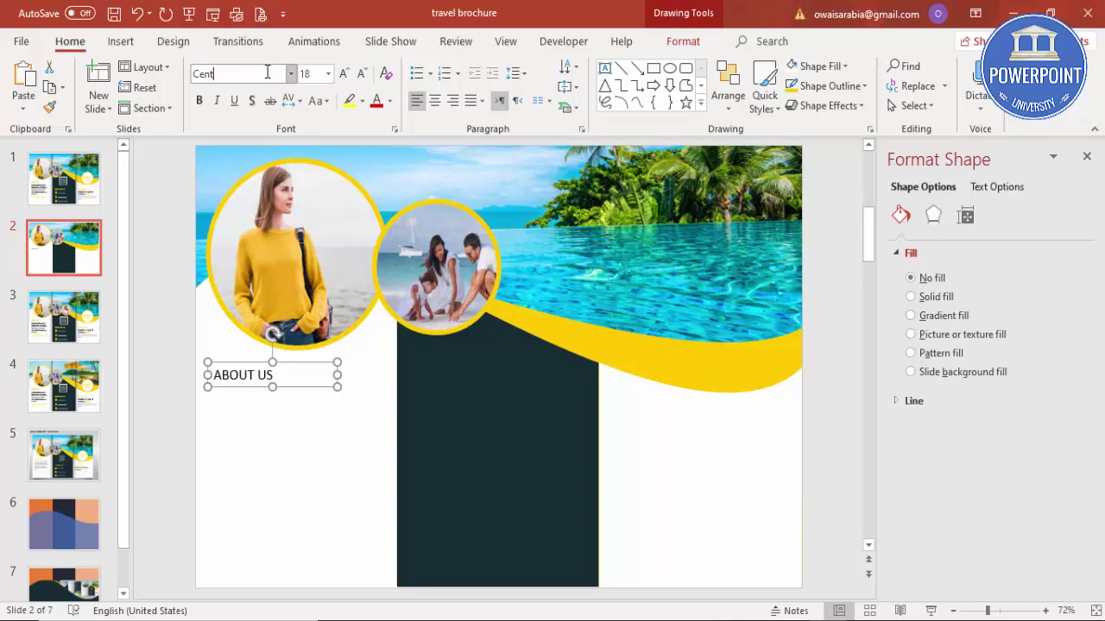
{"action": "type", "text": "ury Gothic"}
{"action": "key", "text": "Return"}
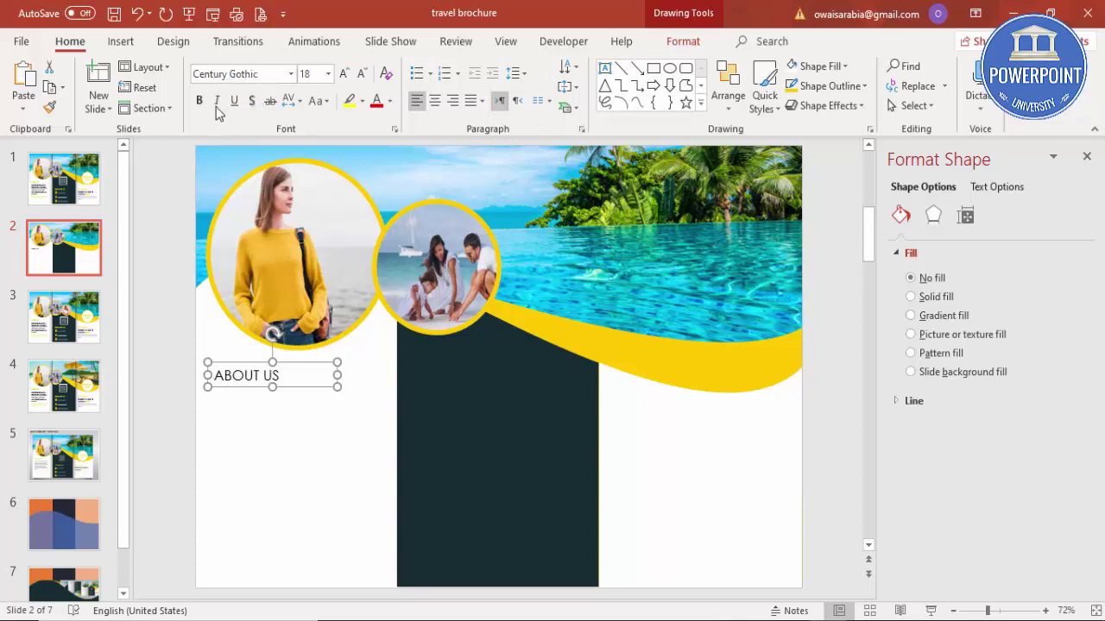
{"action": "left_click", "coordinate": [198, 101]}
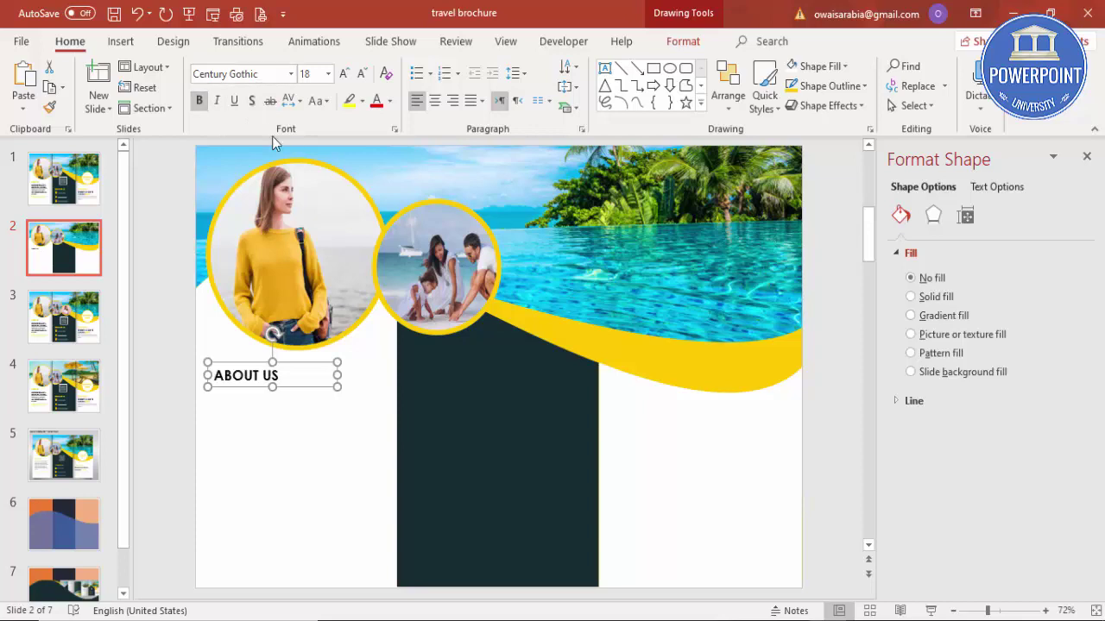
{"action": "left_click", "coordinate": [390, 101]}
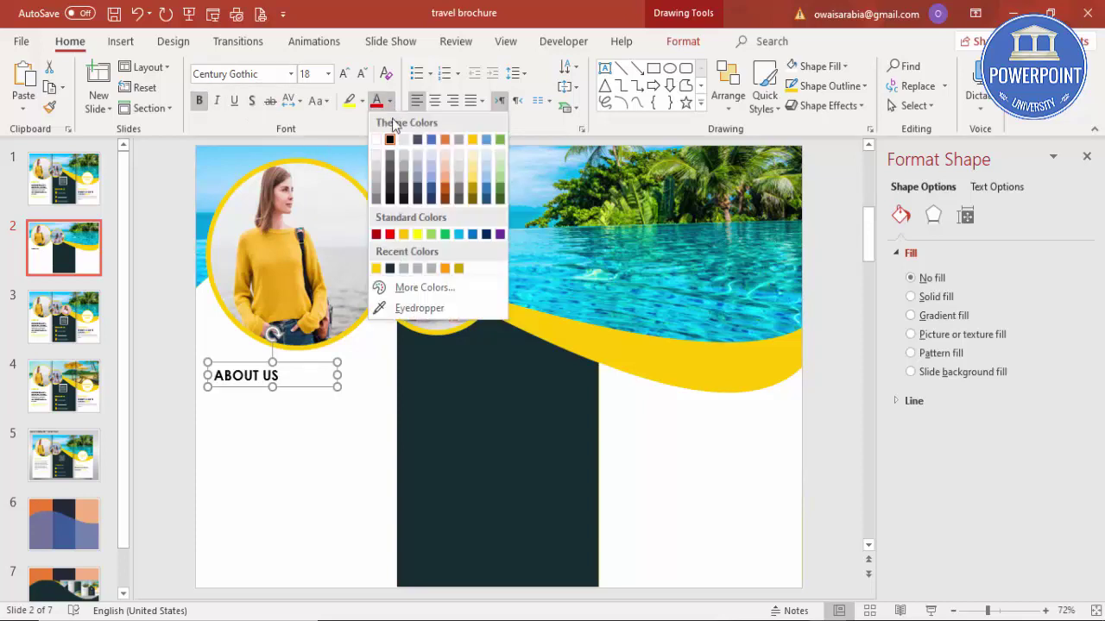
{"action": "left_click", "coordinate": [376, 269]}
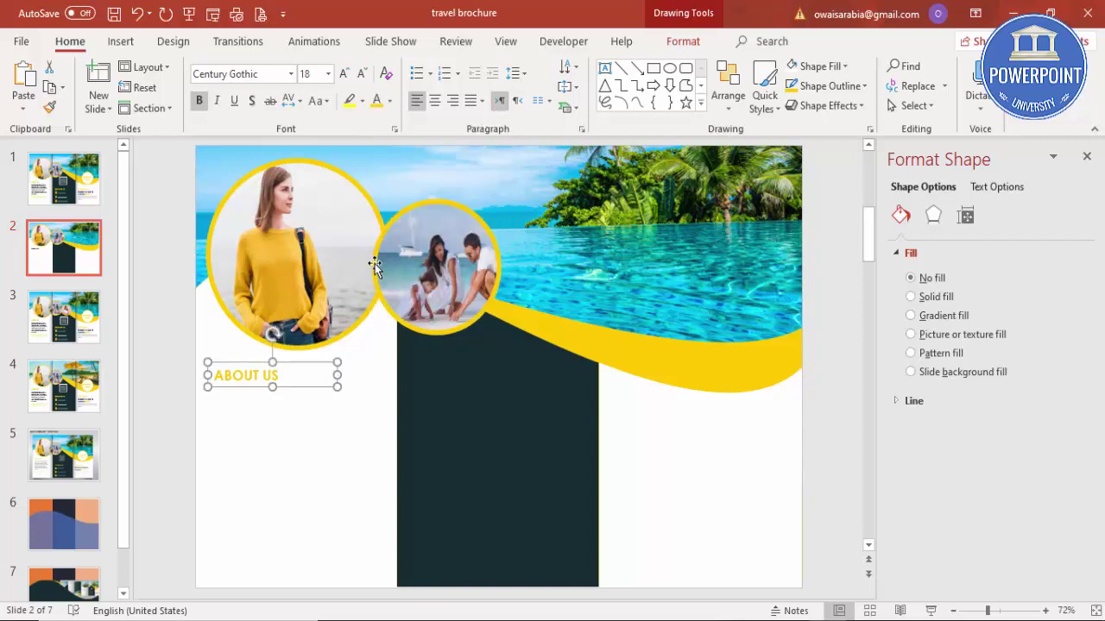
{"action": "left_click", "coordinate": [168, 340]}
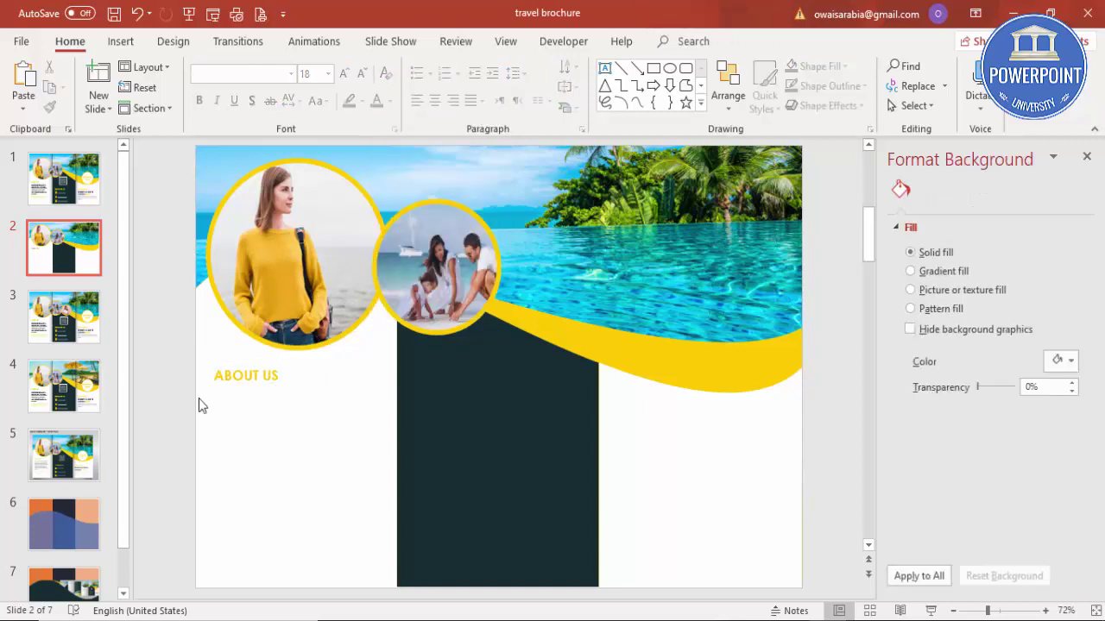
- Add a body text box under ABOUT US filled with =lorem(1) placeholder text
{"action": "left_click", "coordinate": [121, 42]}
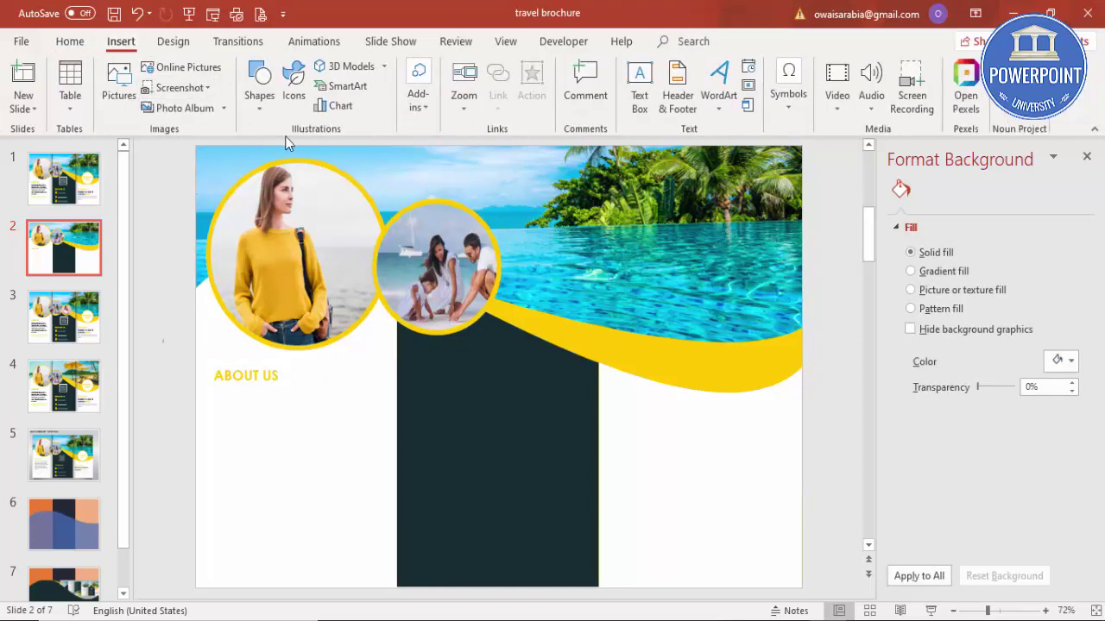
{"action": "left_click", "coordinate": [639, 86]}
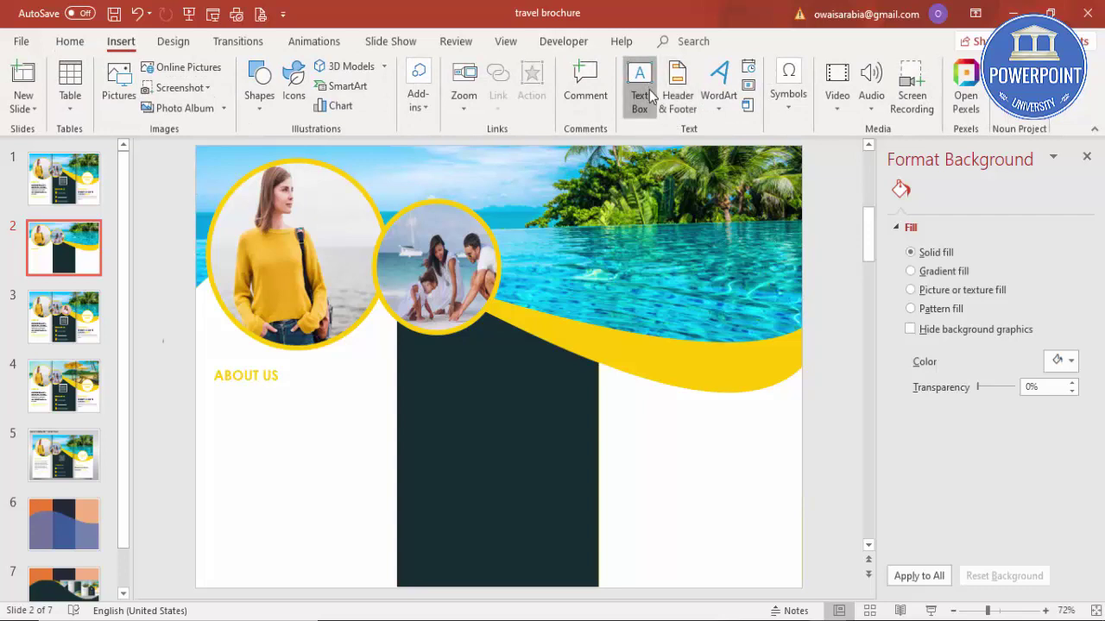
{"action": "left_click_drag", "start_coordinate": [210, 395], "coordinate": [382, 545]}
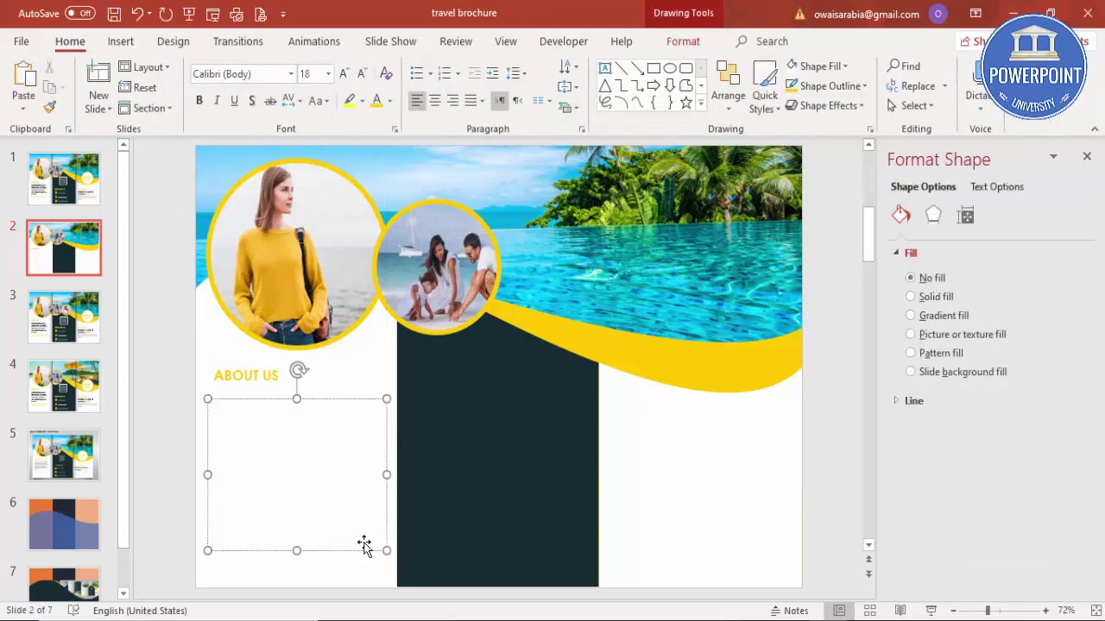
{"action": "type", "text": "=lorem"}
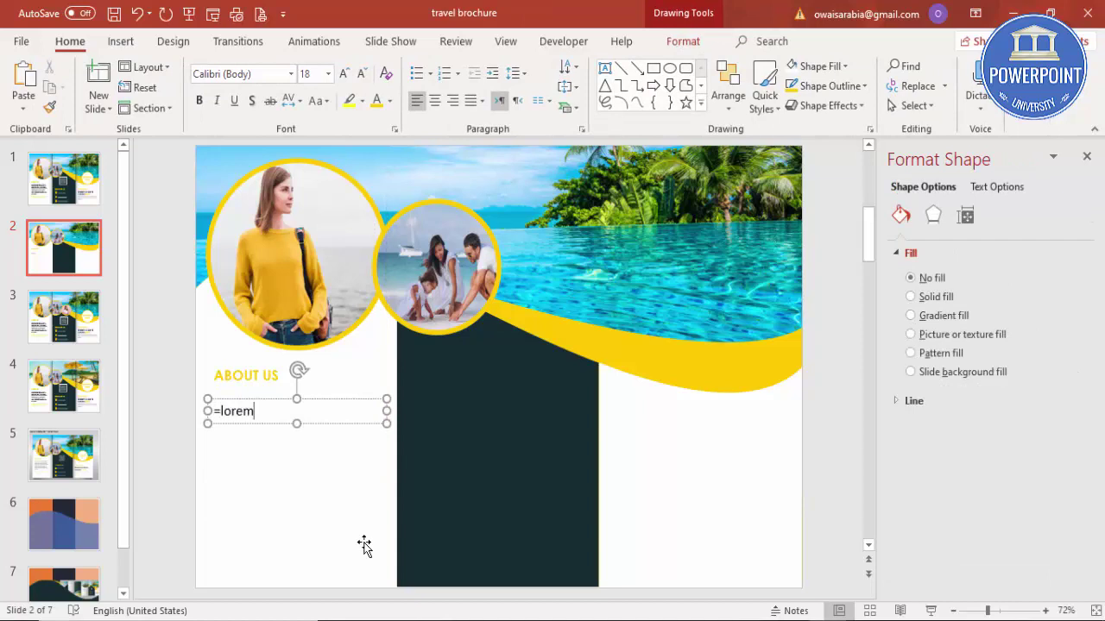
{"action": "type", "text": "(1)"}
{"action": "key", "text": "Return"}
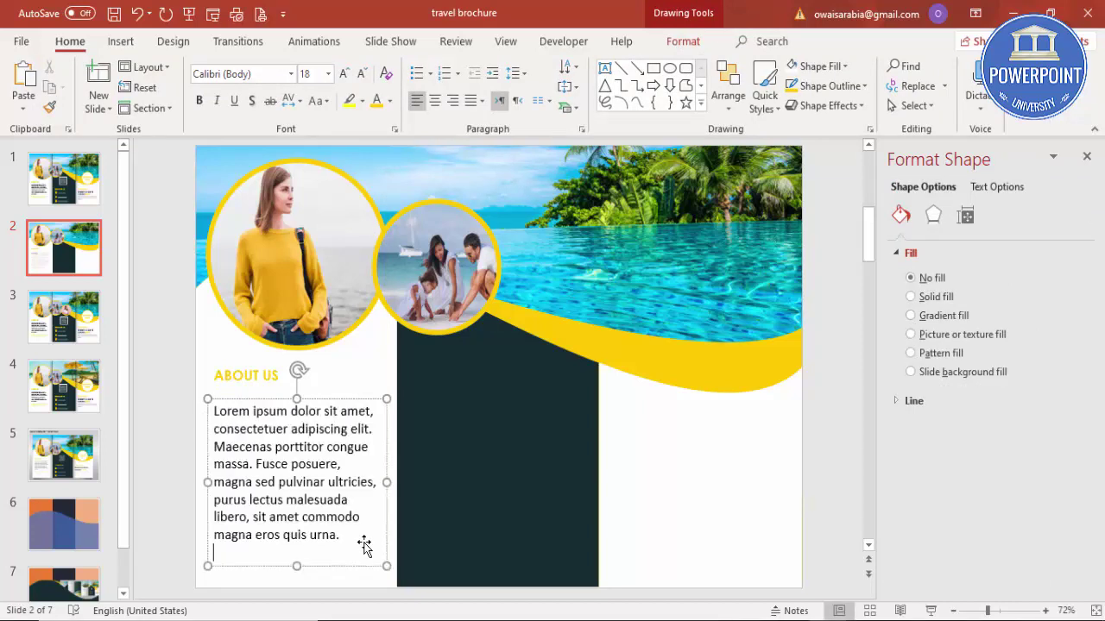
- Set the body text box's font to Century Gothic
{"action": "left_click", "coordinate": [345, 397]}
{"action": "left_click", "coordinate": [274, 73]}
{"action": "type", "text": "Century Gothic"}
{"action": "key", "text": "Return"}
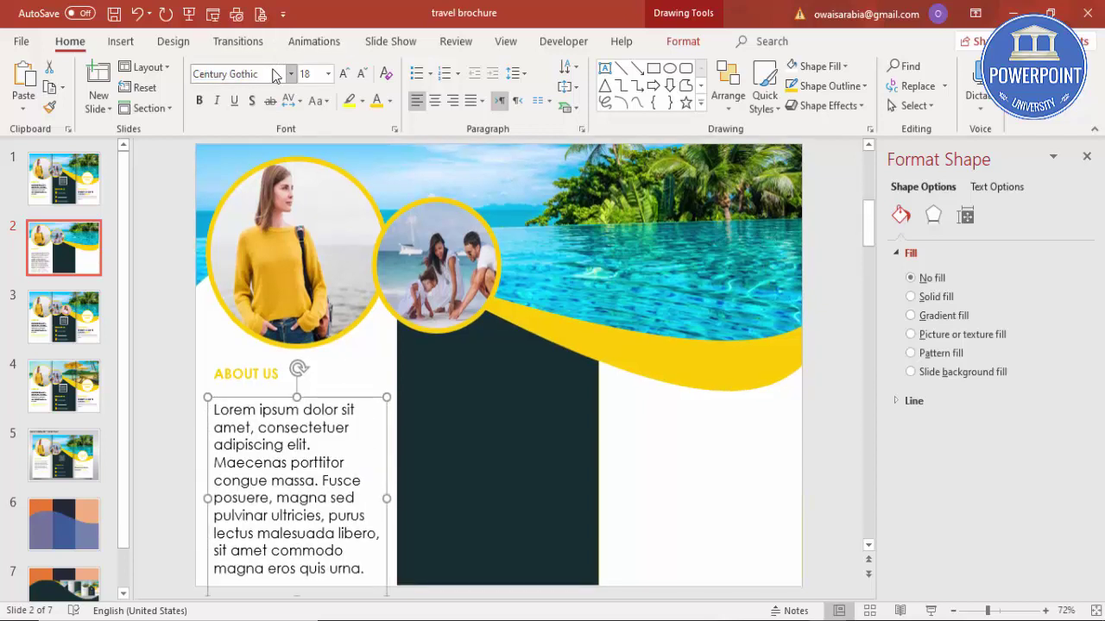